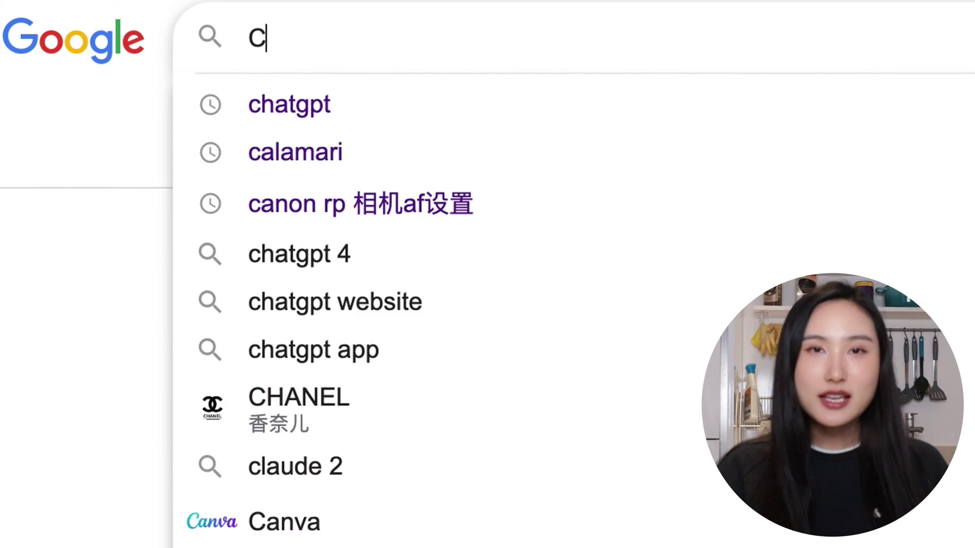
- Search Google for ChatGPT and start signing up for an OpenAI account
text(ha)
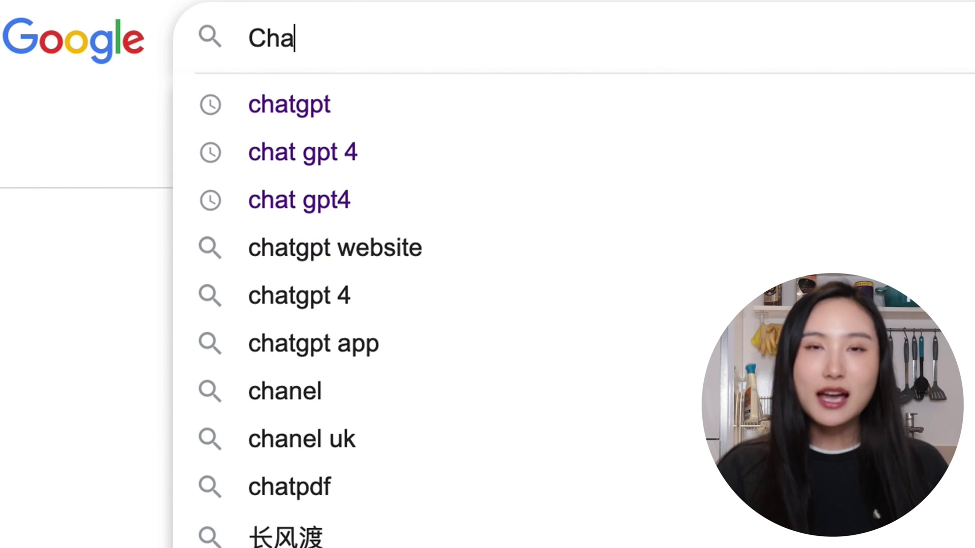
text(tGPT)
key(Return)
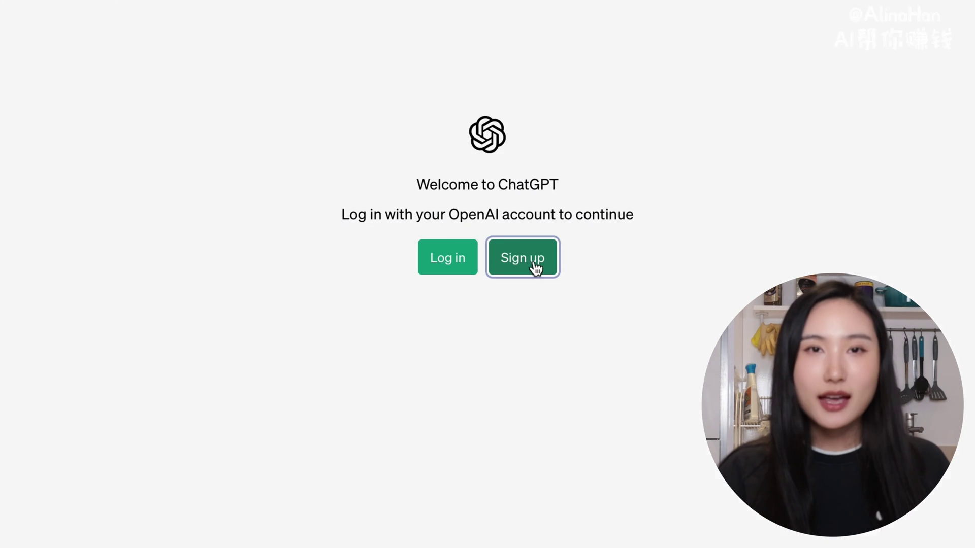
click(533, 268)
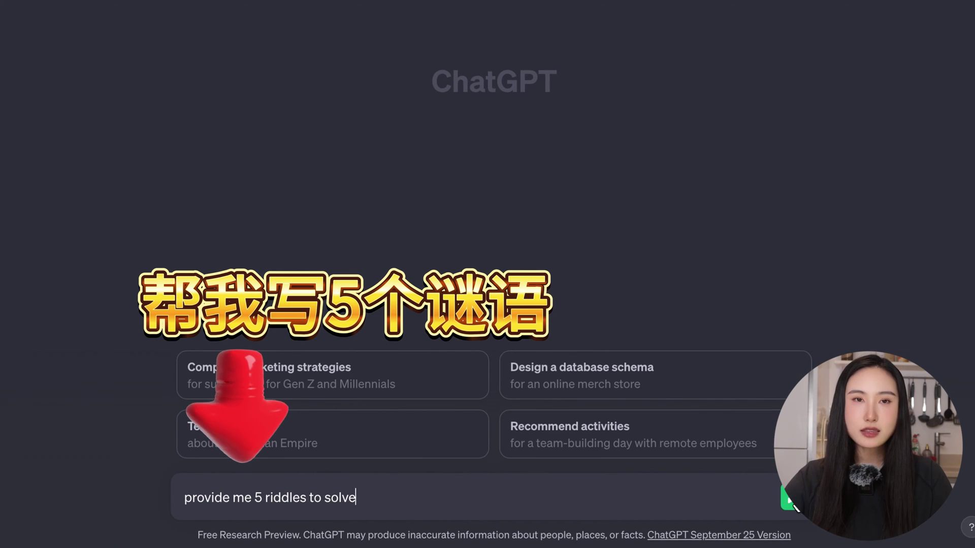
- Send the prompt "provide me 5 riddles to solve" to ChatGPT
click(790, 500)
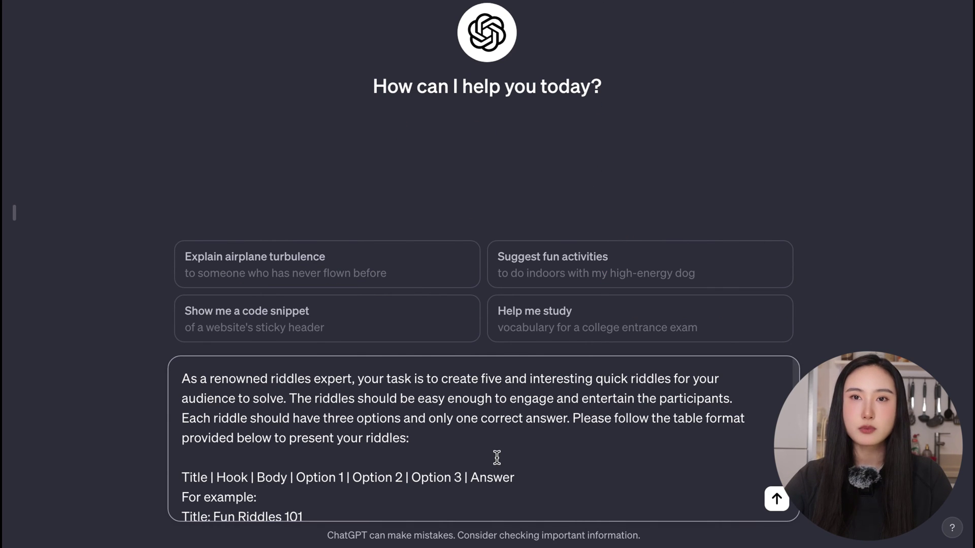
- Review and send the prepared riddles-expert prompt requesting five three-option riddles in a Title, Hook, Body, Options and Answer table
scroll(497, 458, down, 1)
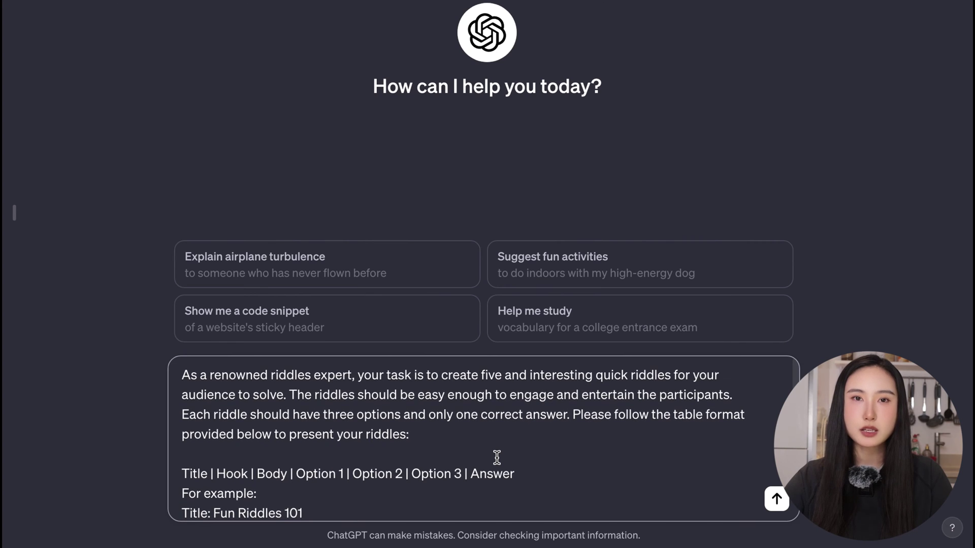
scroll(497, 457, down, 1)
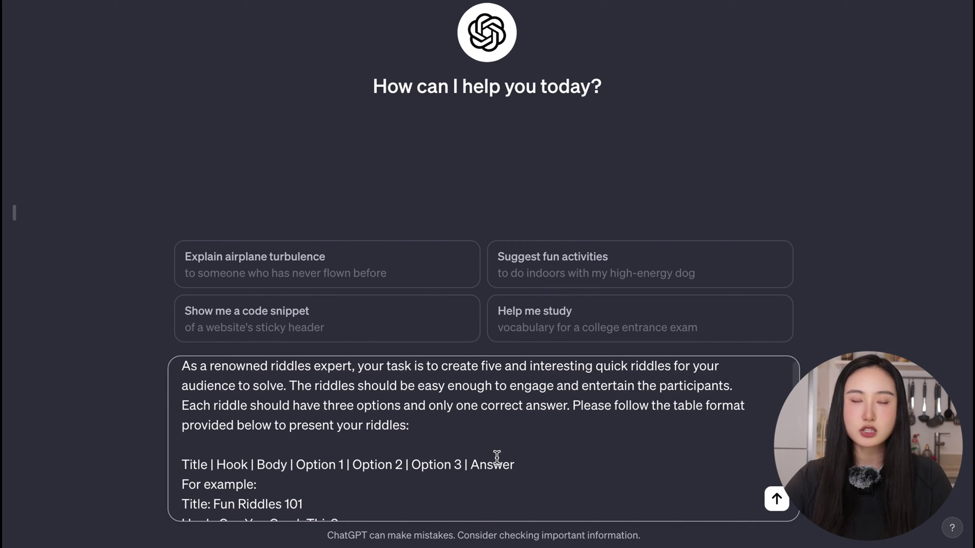
scroll(497, 457, down, 3)
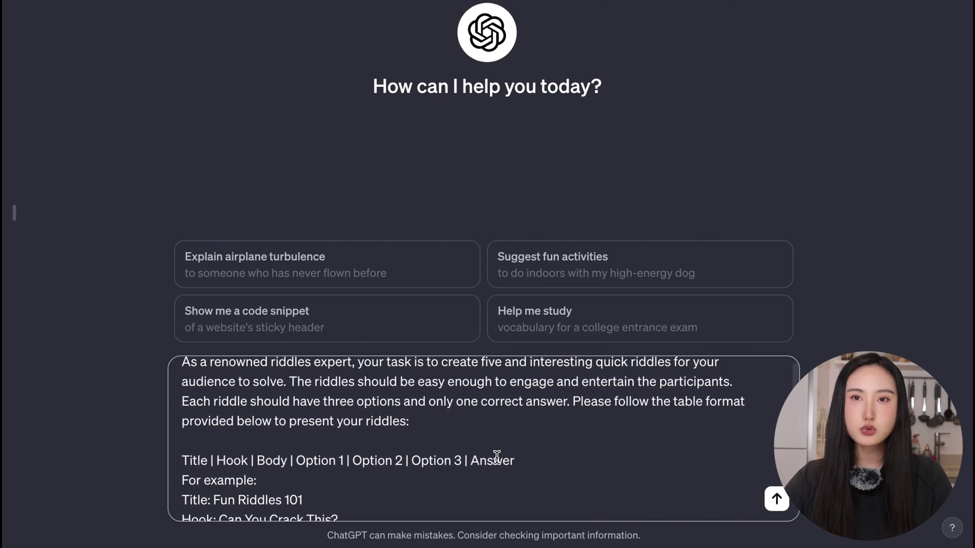
scroll(497, 457, down, 2)
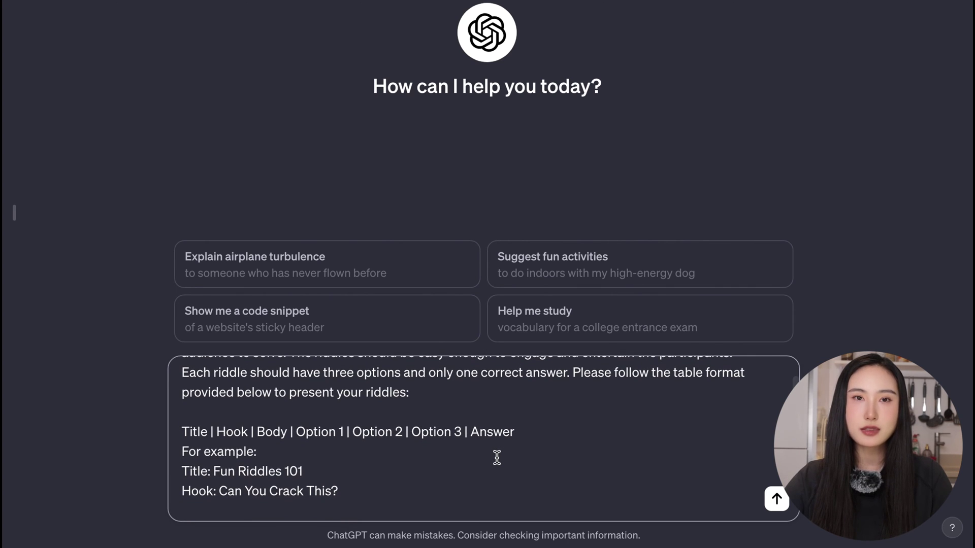
scroll(496, 458, down, 1)
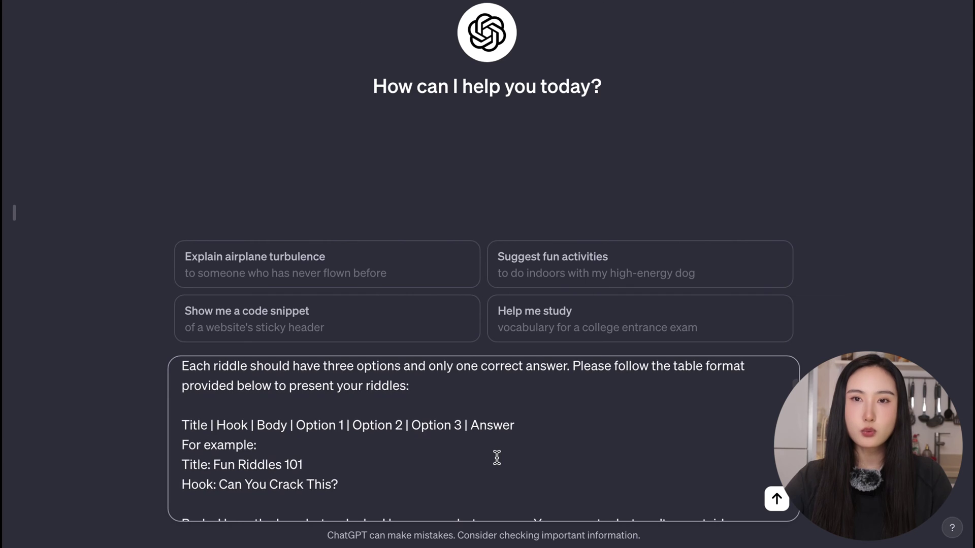
scroll(497, 458, down, 2)
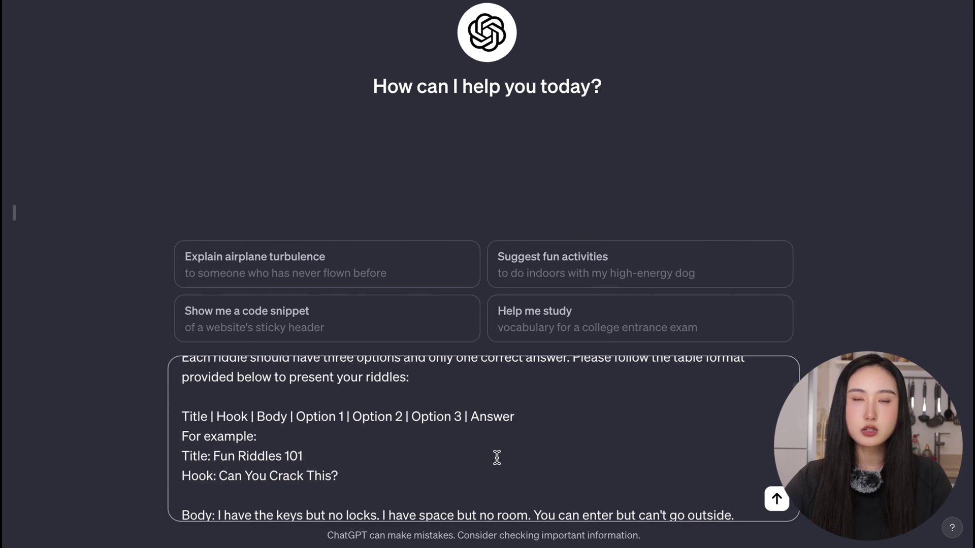
scroll(496, 458, down, 3)
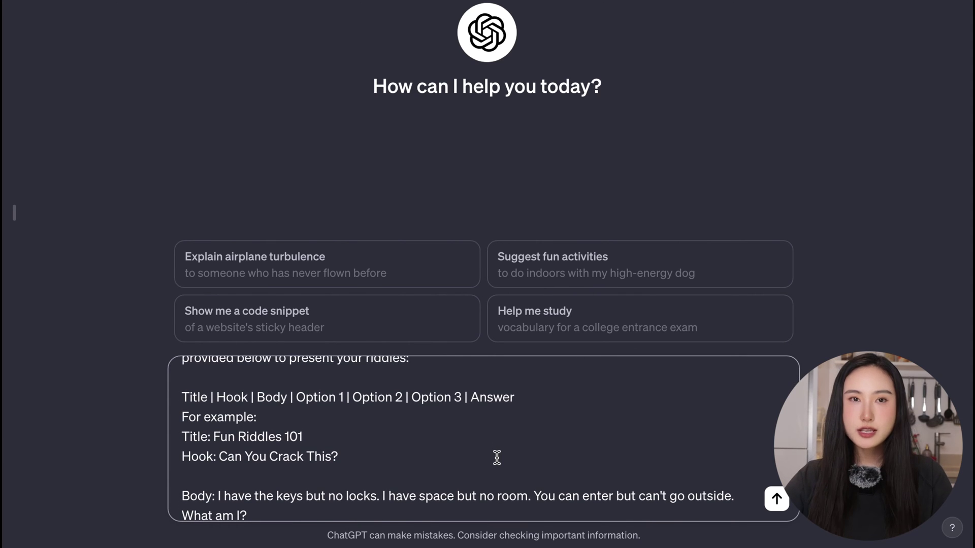
scroll(496, 457, down, 2)
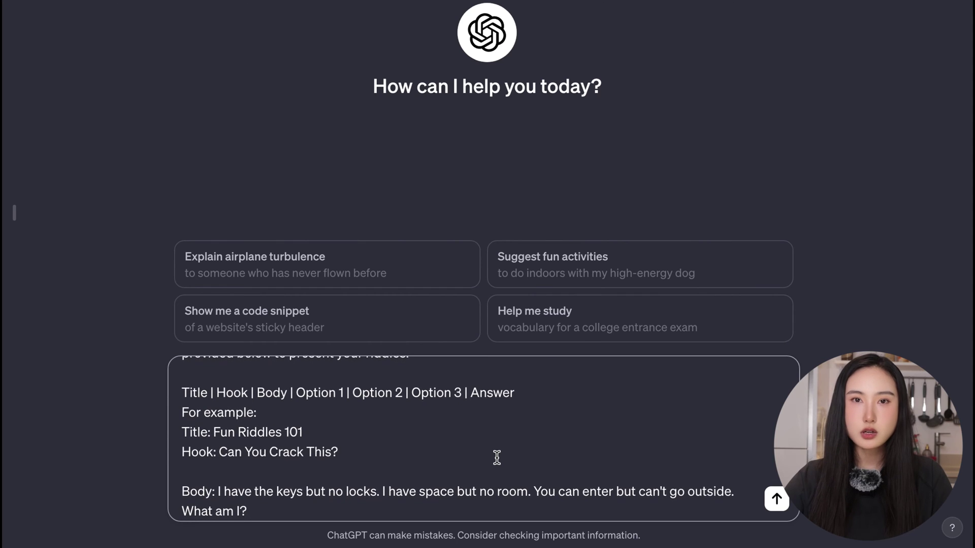
scroll(497, 457, down, 5)
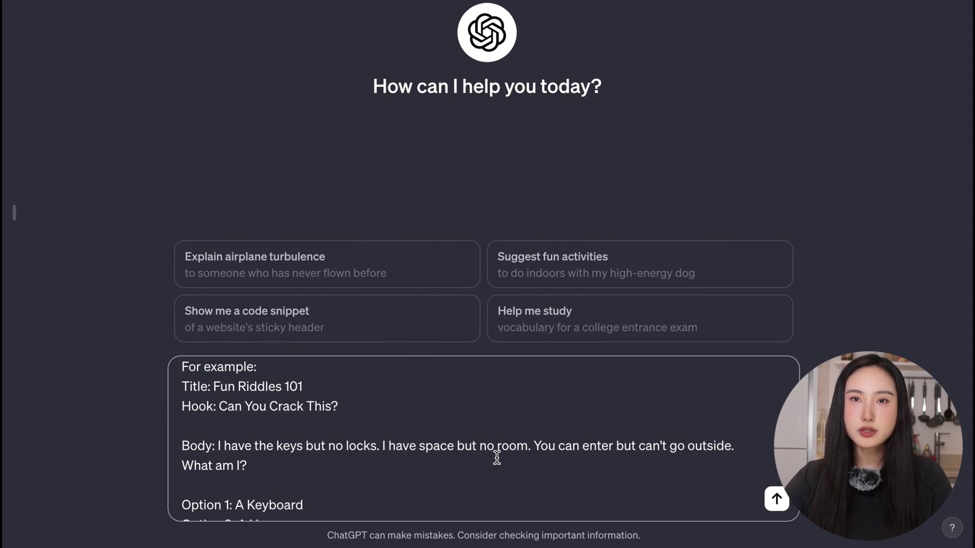
click(776, 499)
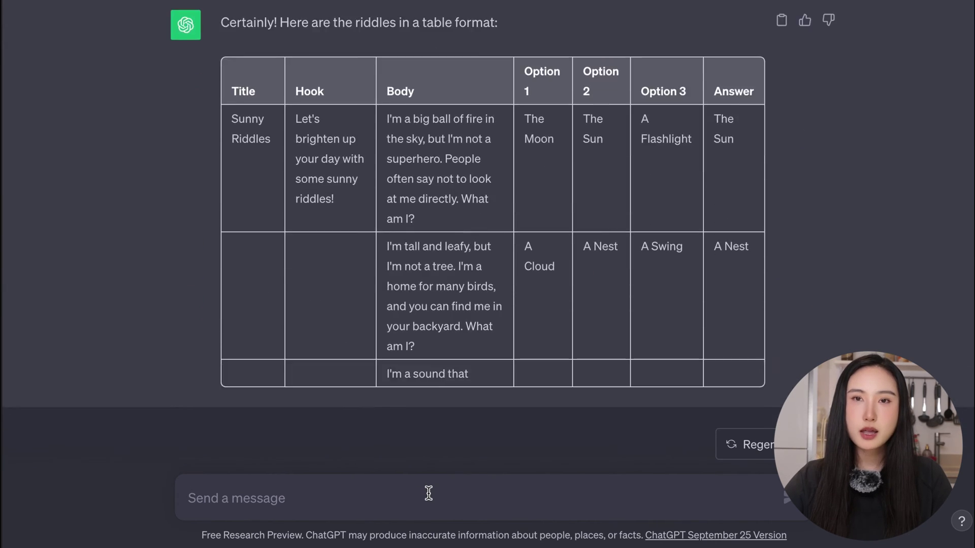
- Send "Create 300 more similar riddles" and request the following batch with "continue"
text(Create 300 more similar riddles)
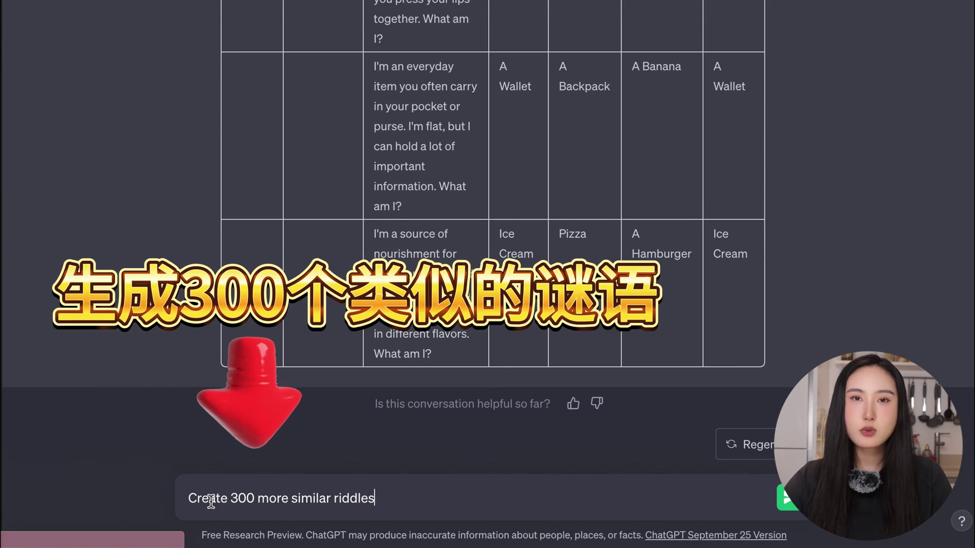
key(Return)
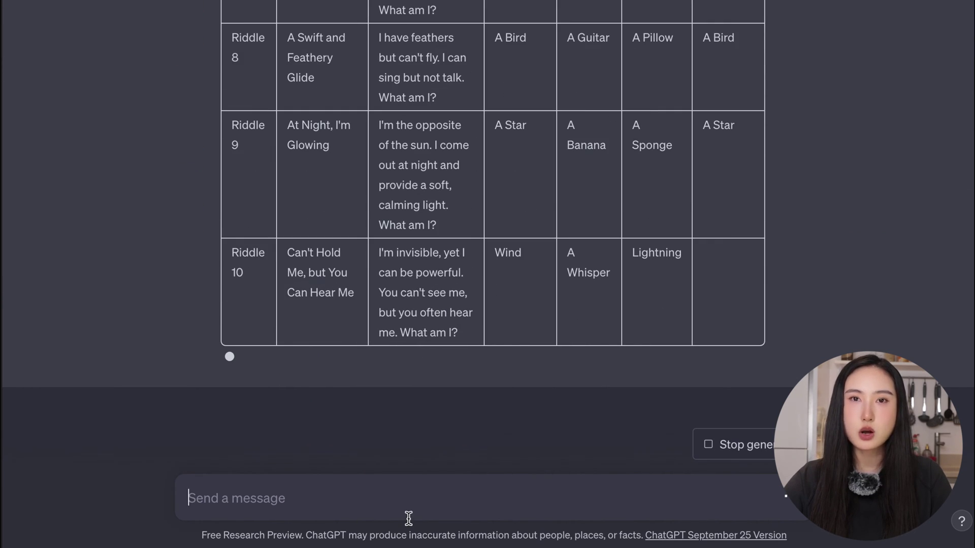
text(continue)
key(Return)
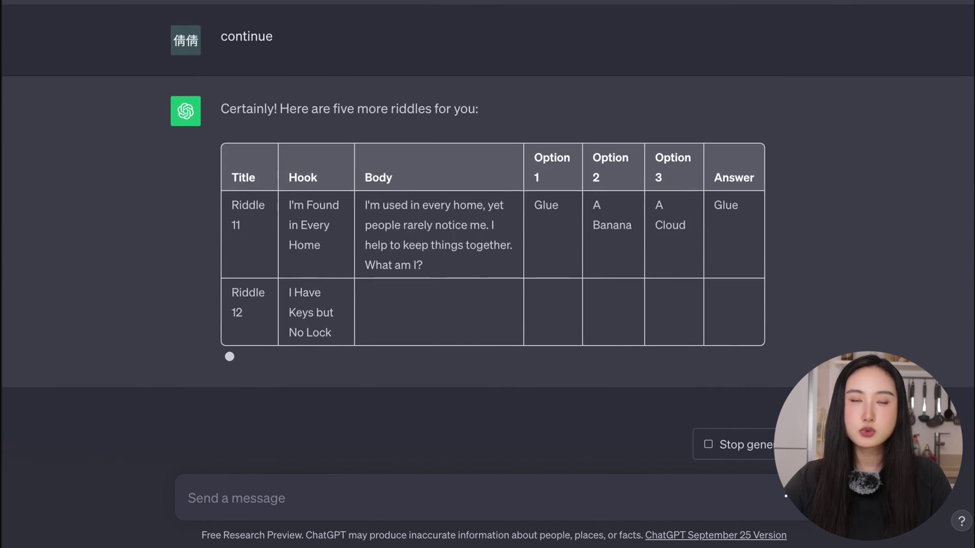
- Request four further batches of riddles, sending "keep going" once and "continue" three times
text(keep goinf)
key(BackSpace)
text(g)
key(Return)
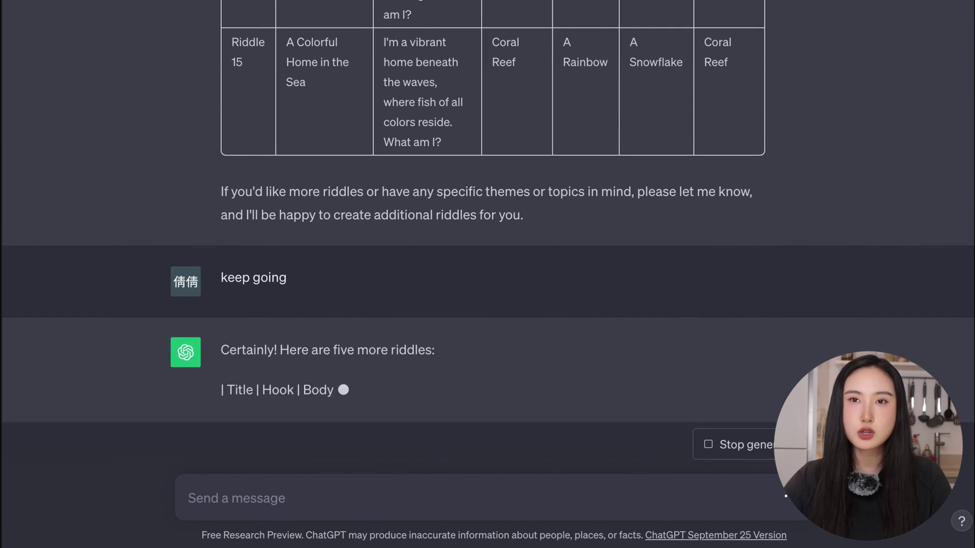
text(cony)
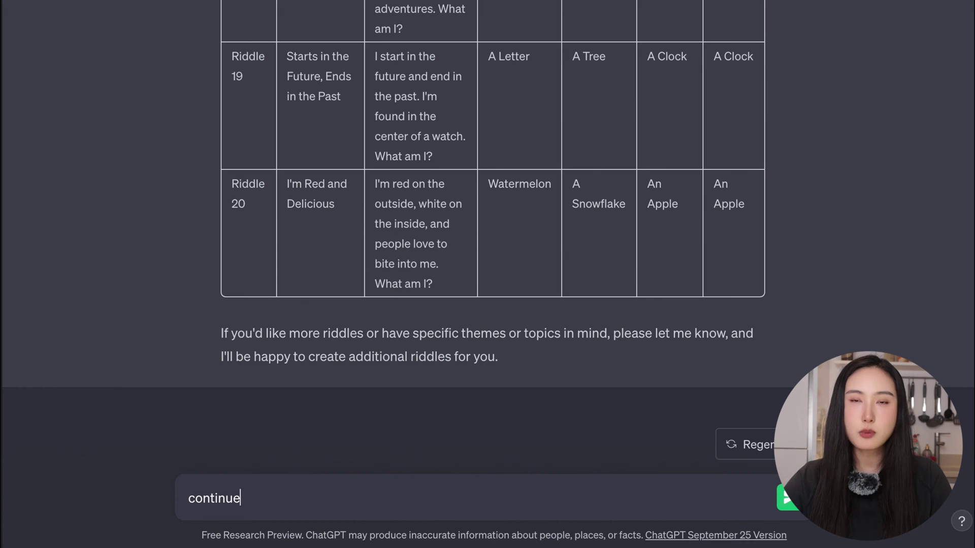
key(Return)
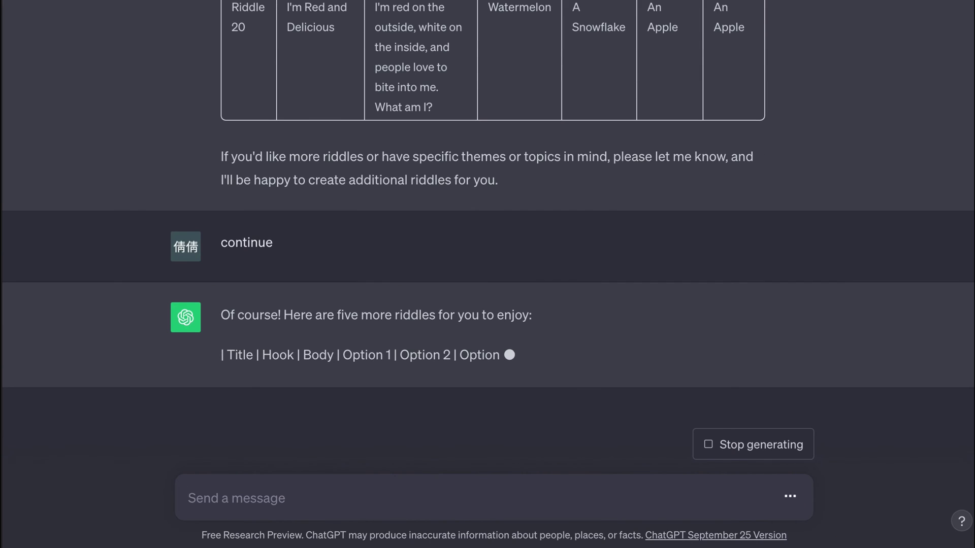
text(continue)
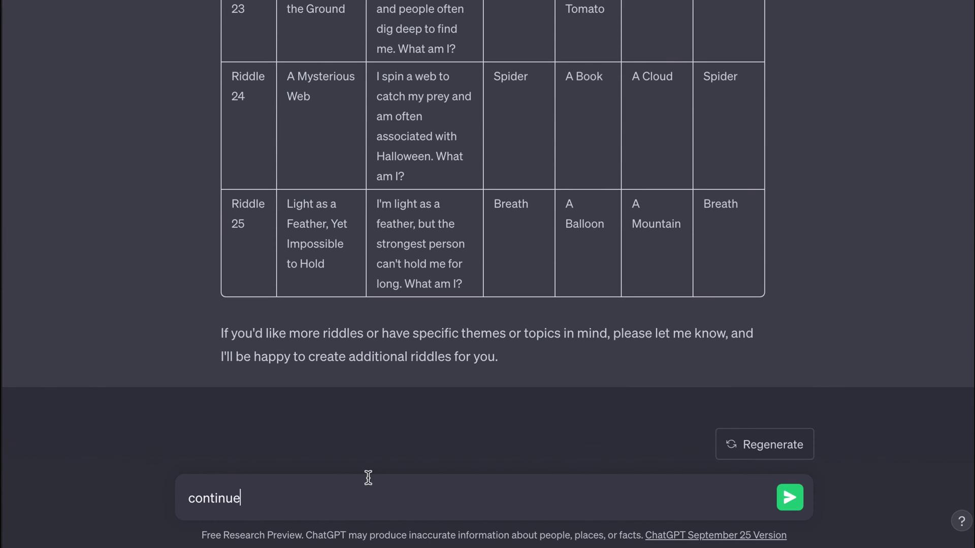
key(Return)
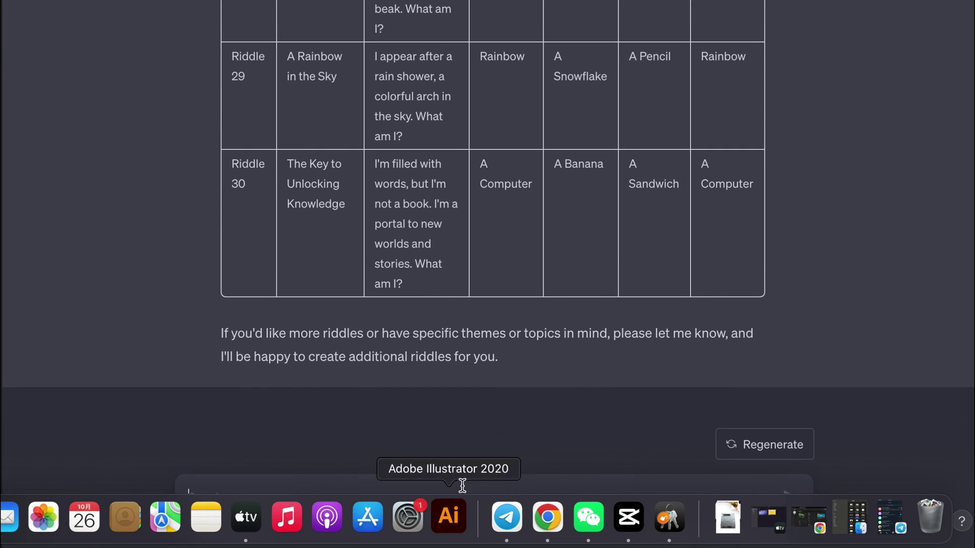
text(continue)
key(Return)
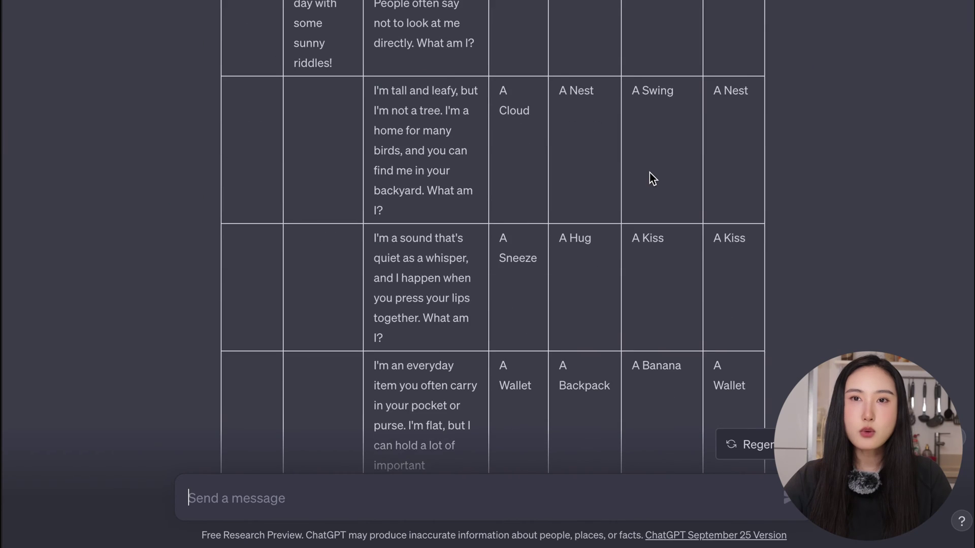
- Review the generated riddle tables in the chat and the compiled riddle rows in the Google Sheets spreadsheet
scroll(650, 173, down, 15)
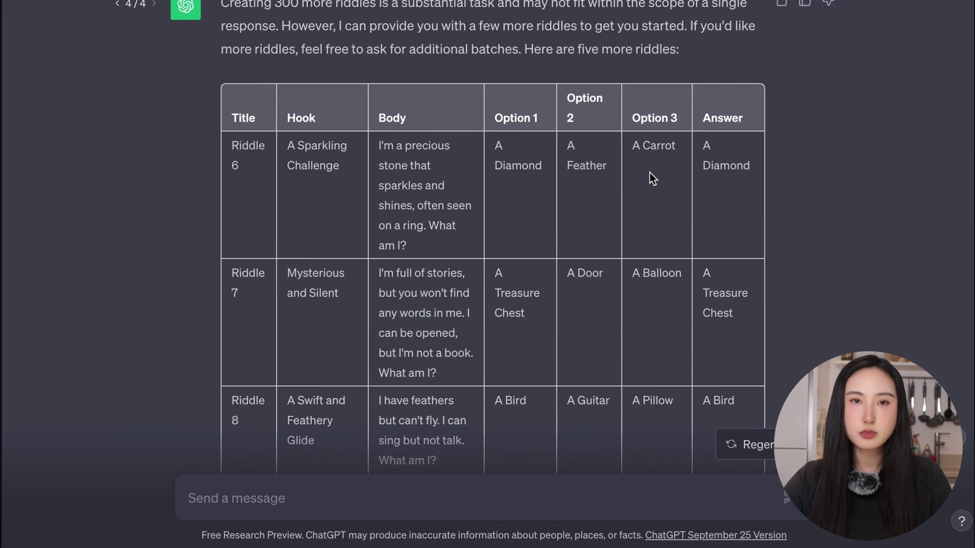
scroll(650, 172, down, 20)
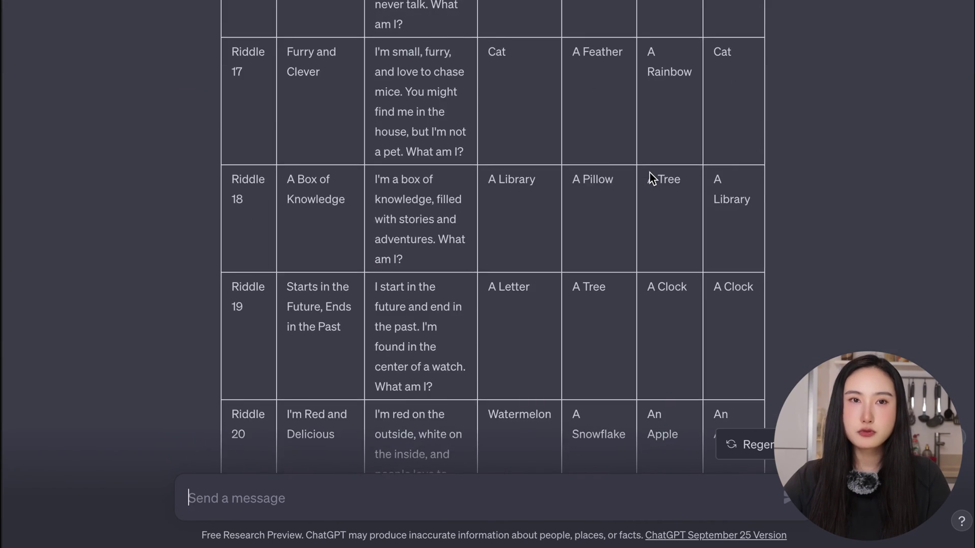
scroll(650, 173, down, 20)
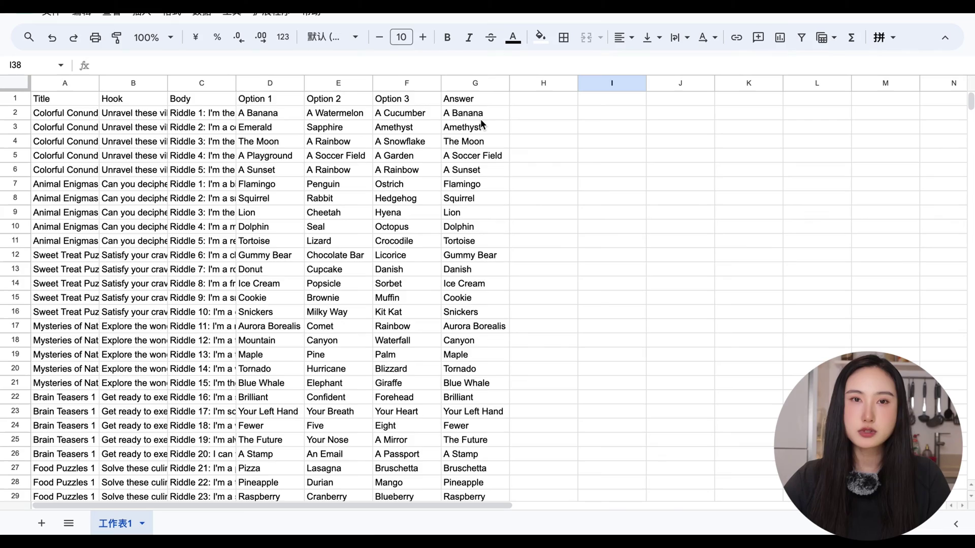
scroll(483, 123, down, 7)
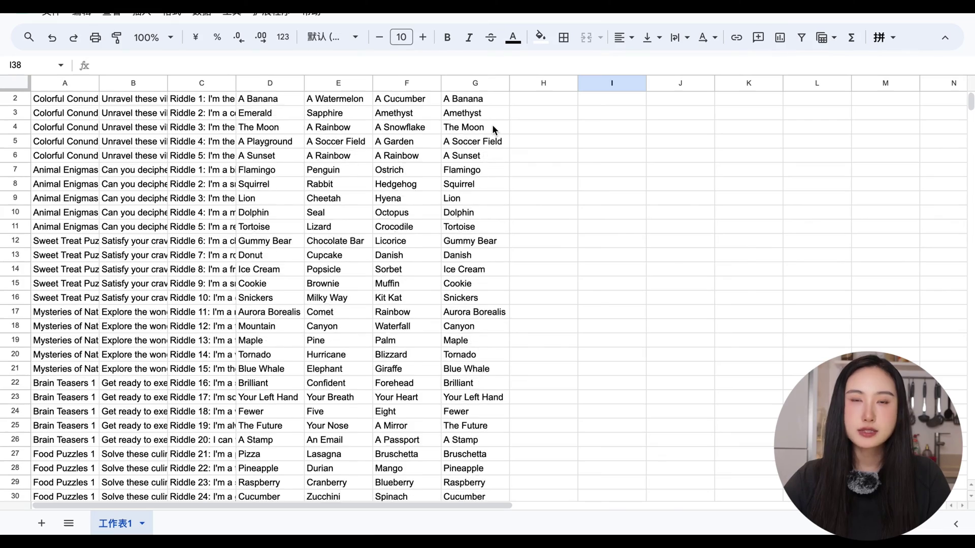
scroll(492, 126, down, 18)
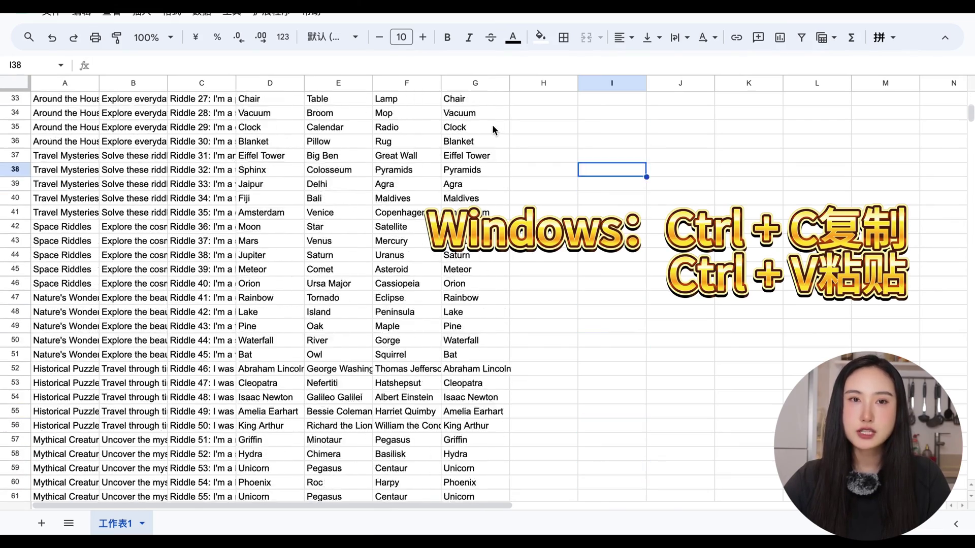
scroll(493, 127, down, 17)
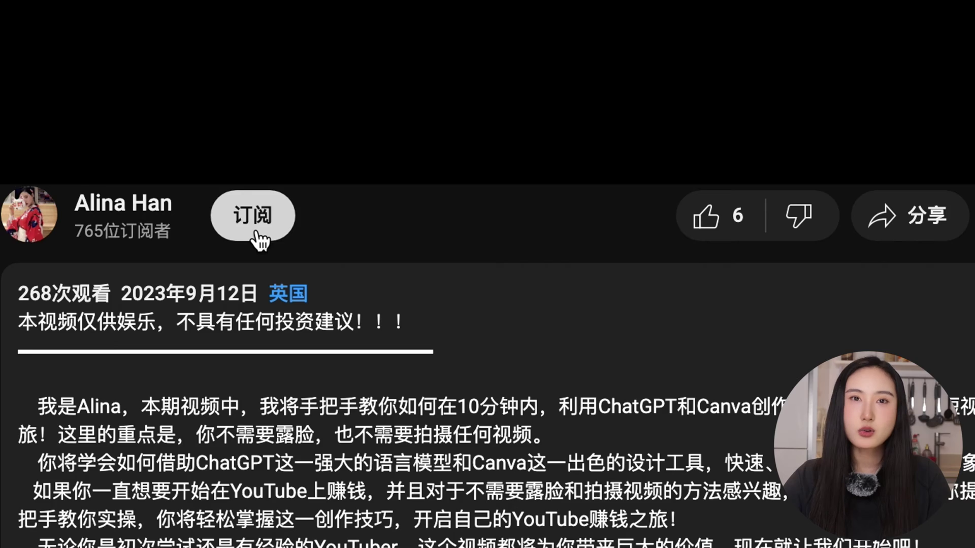
- Subscribe to the channel shown on the YouTube video page
click(256, 239)
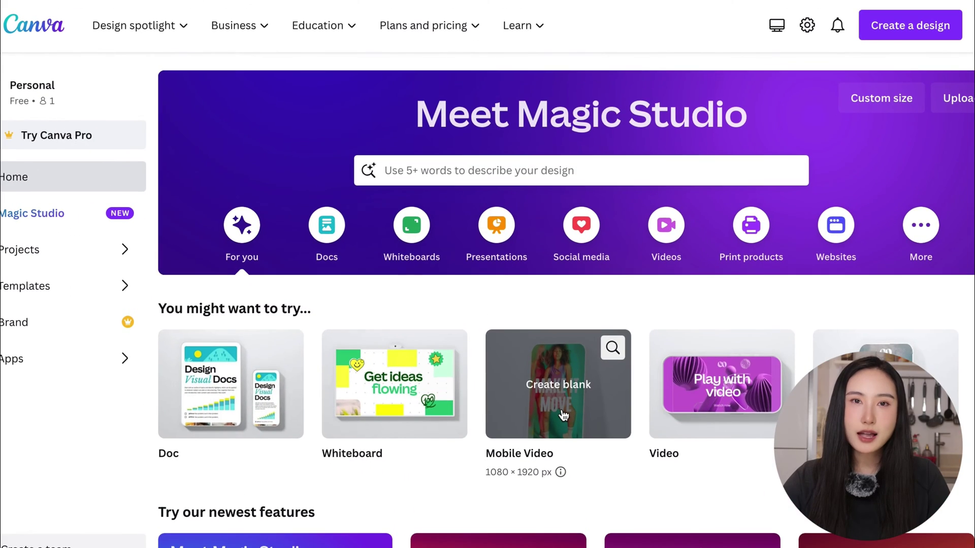
- In Canva, create a blank 1080 × 1920 px Mobile Video design and search the elements for "motion lines"
click(562, 414)
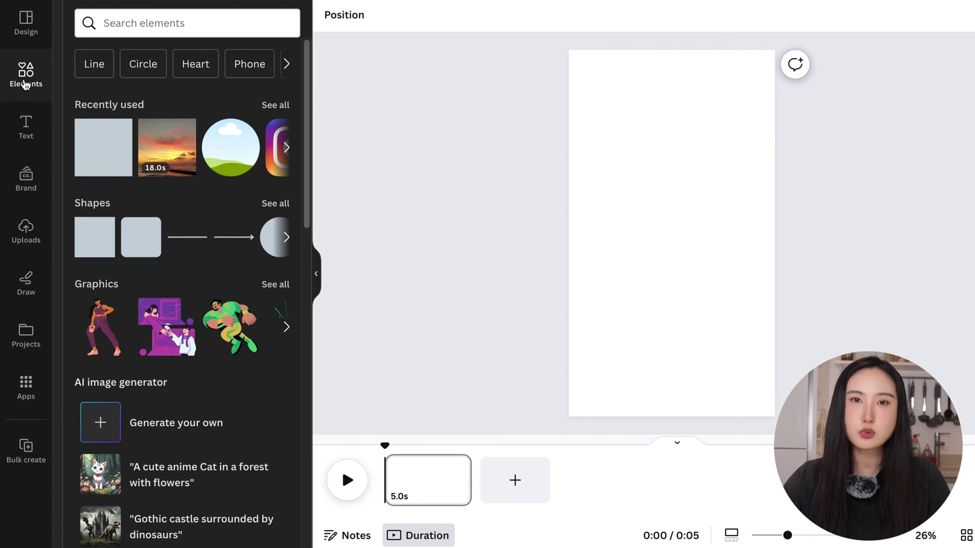
click(115, 23)
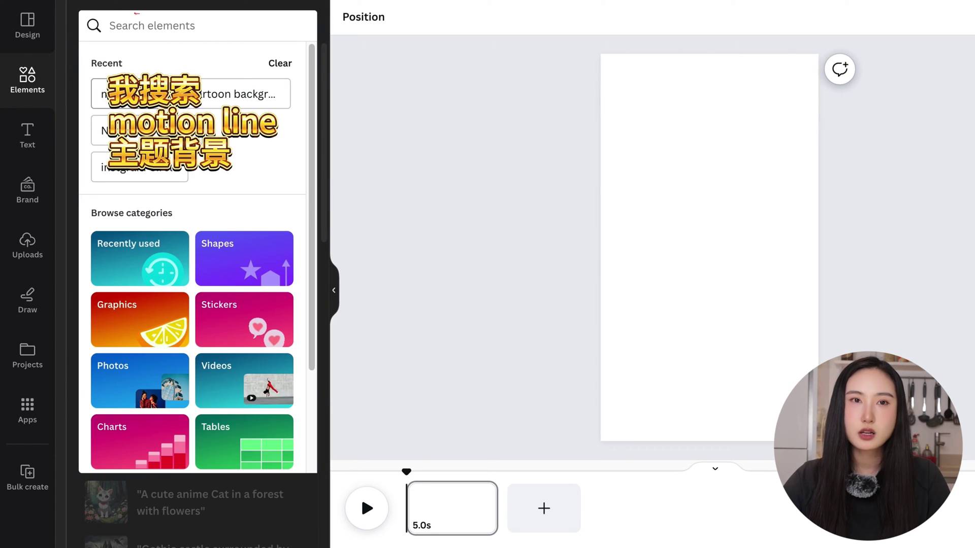
text(motion lines)
key(Return)
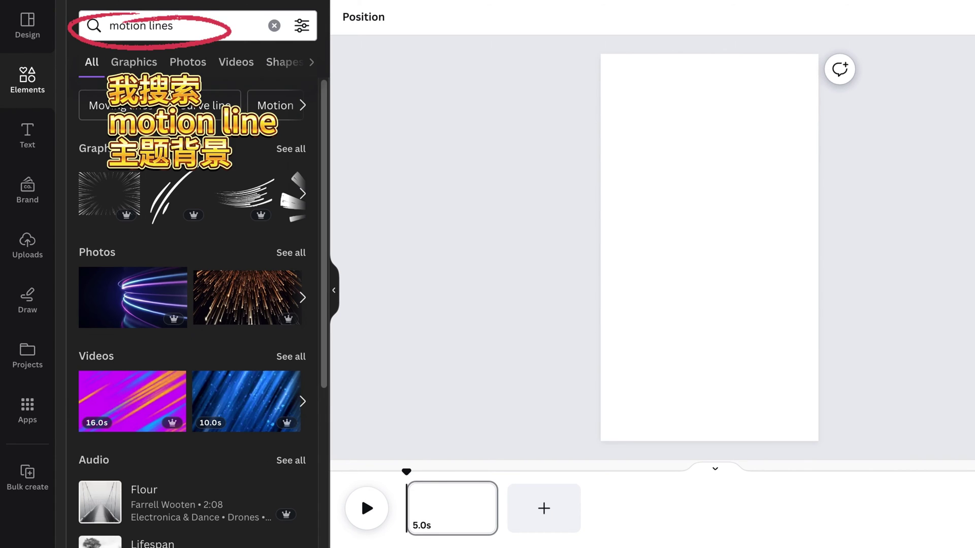
- Browse all video results and add the 16-second purple video with orange and blue diagonal streaks to the page
click(289, 354)
scroll(156, 206, down, 5)
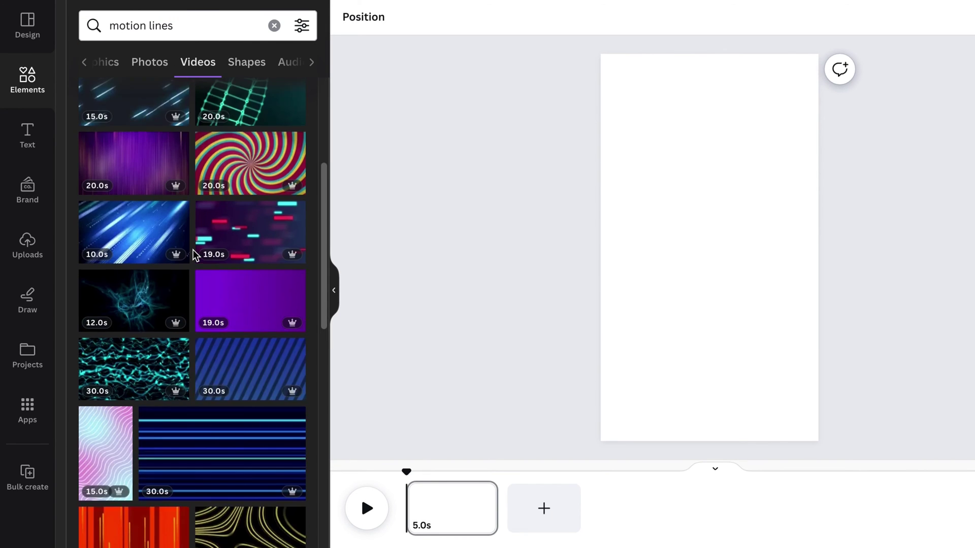
scroll(191, 254, up, 6)
click(156, 182)
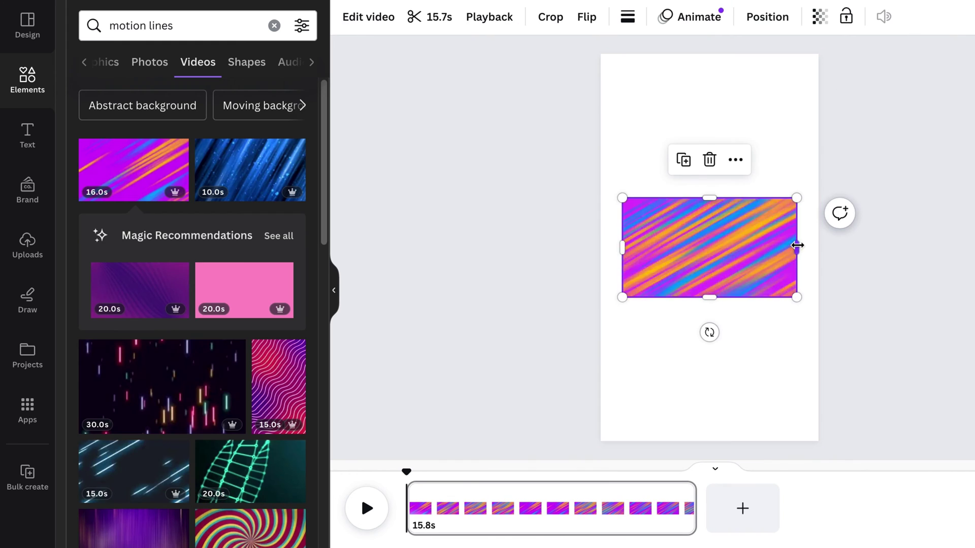
- Set the streak video as the page background
right_click(793, 244)
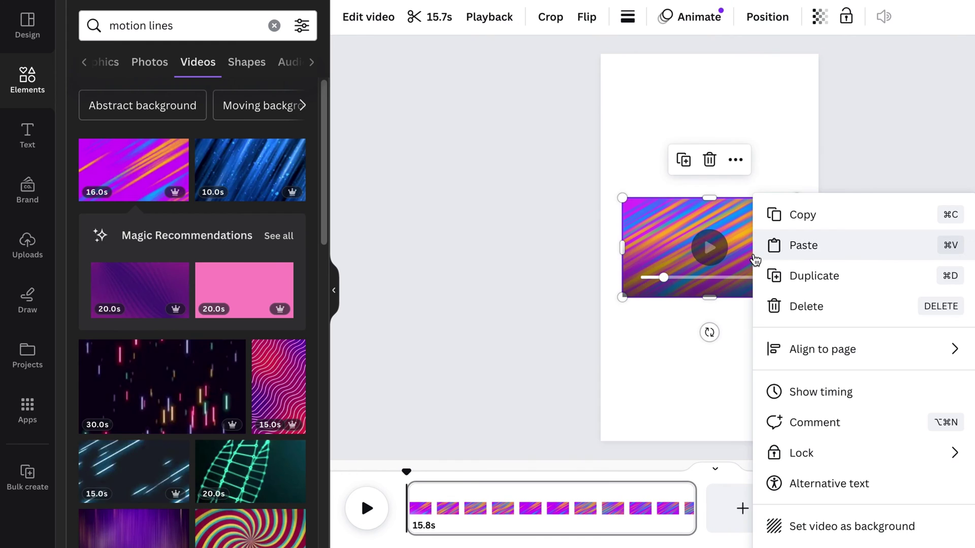
click(835, 527)
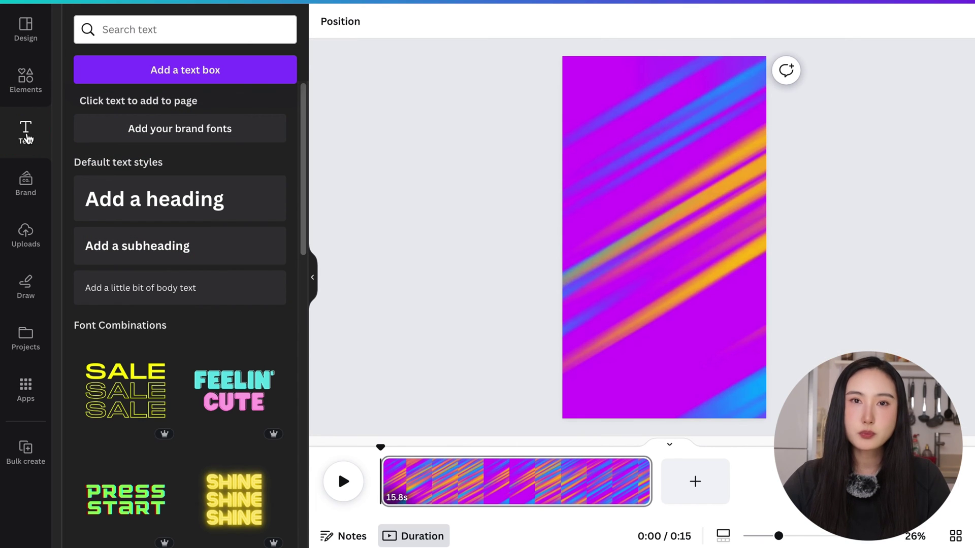
- Add a heading to the page that reads "Colorful Conundrums"
click(139, 214)
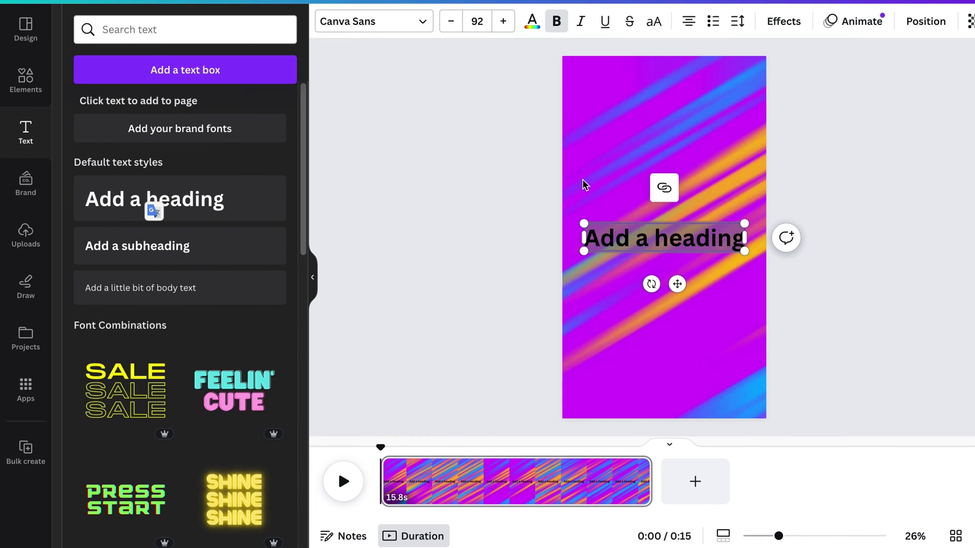
click(690, 240)
key(BackSpace)
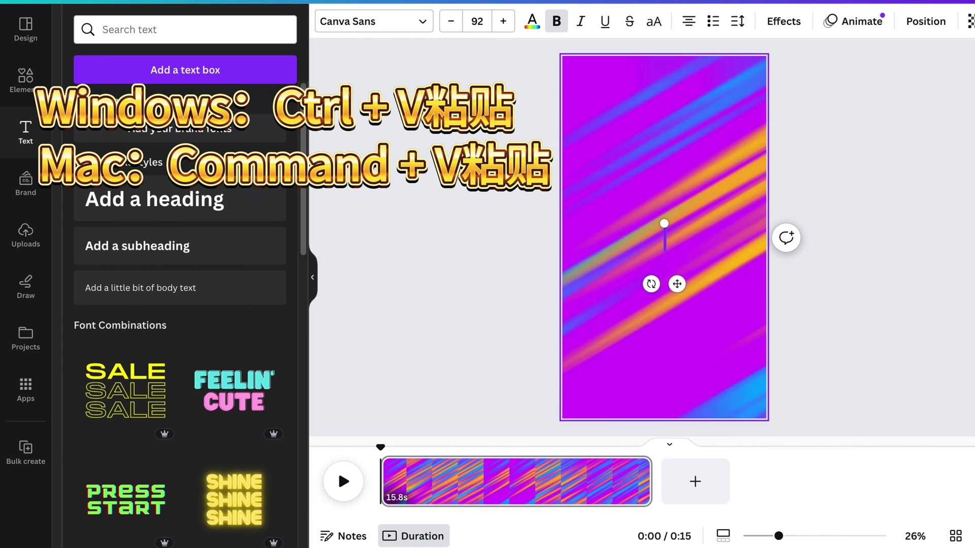
text(Colorful Conundrums)
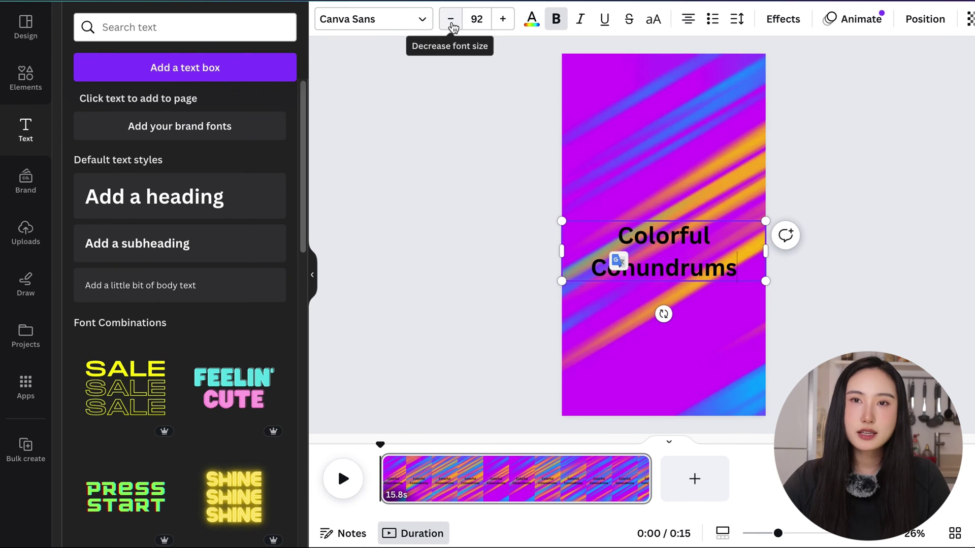
- Reduce the title's font size to 52 and switch the title to uppercase
click(451, 24)
click(451, 24)
click(451, 25)
click(451, 24)
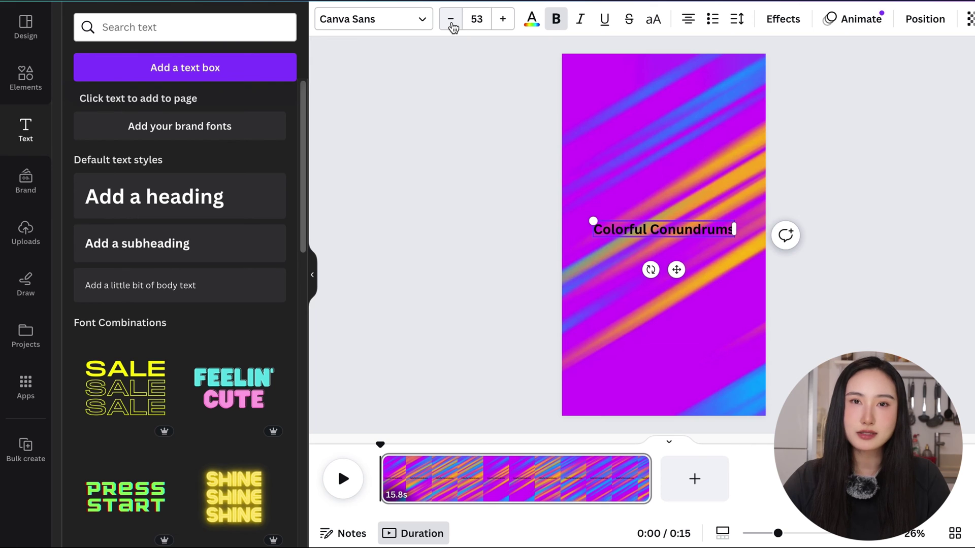
click(451, 25)
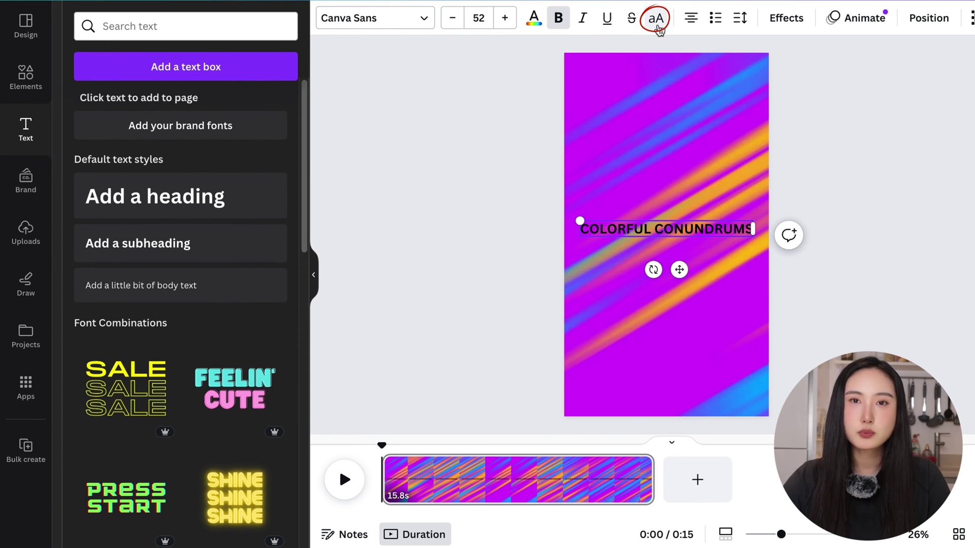
- Change the title's font to Antonio and move the title near the top of the page
click(425, 21)
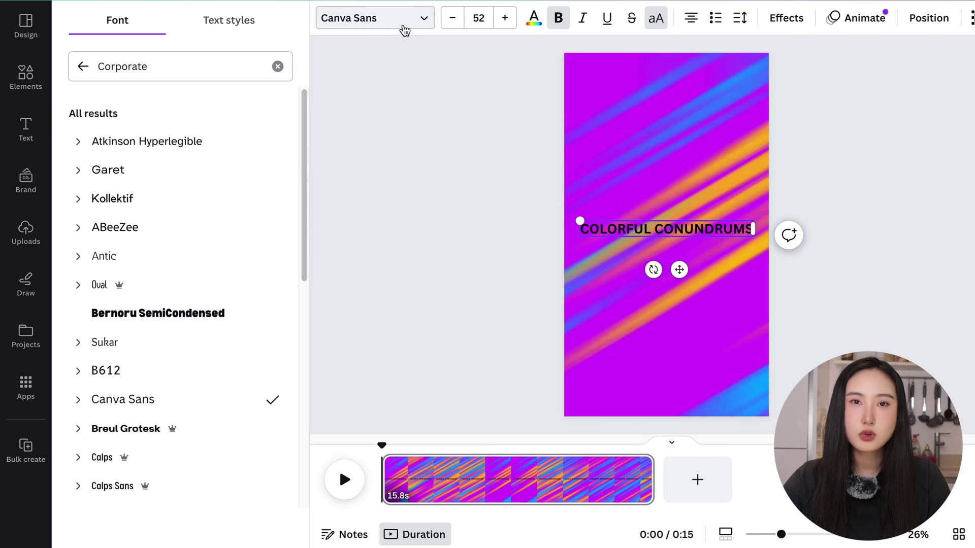
click(277, 66)
text(anto)
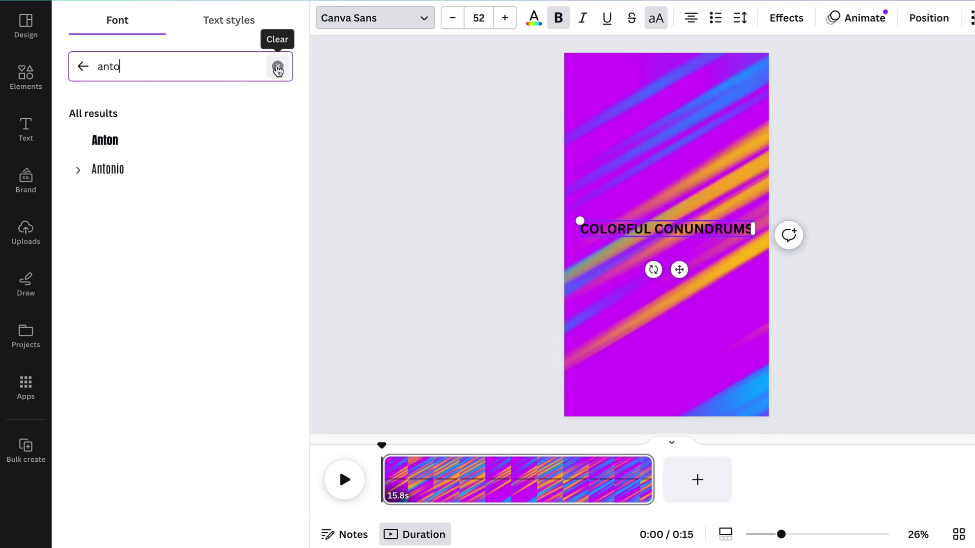
click(163, 171)
drag(679, 269, 673, 161)
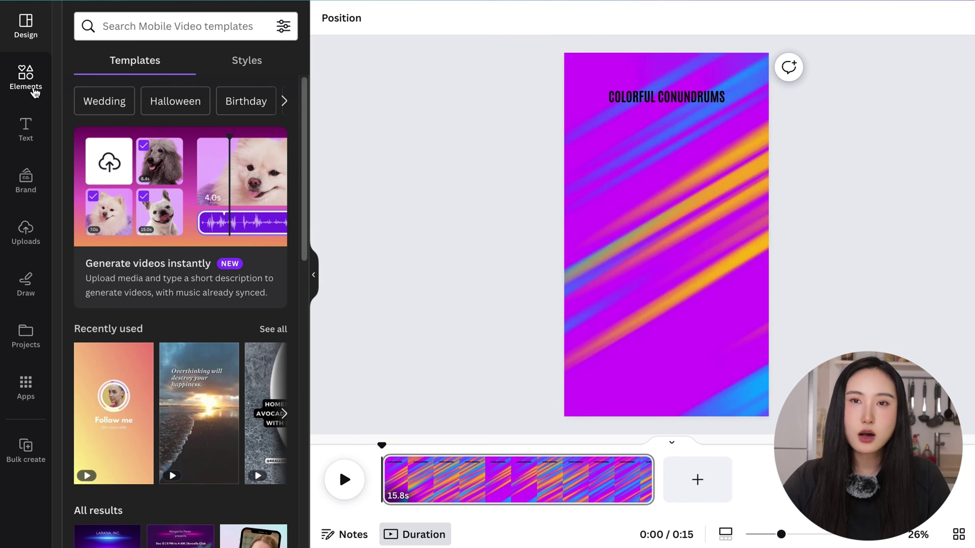
- Place a rounded rectangle about 825 × 163 px behind the title and fill it with the pink-to-yellow gradient
click(19, 91)
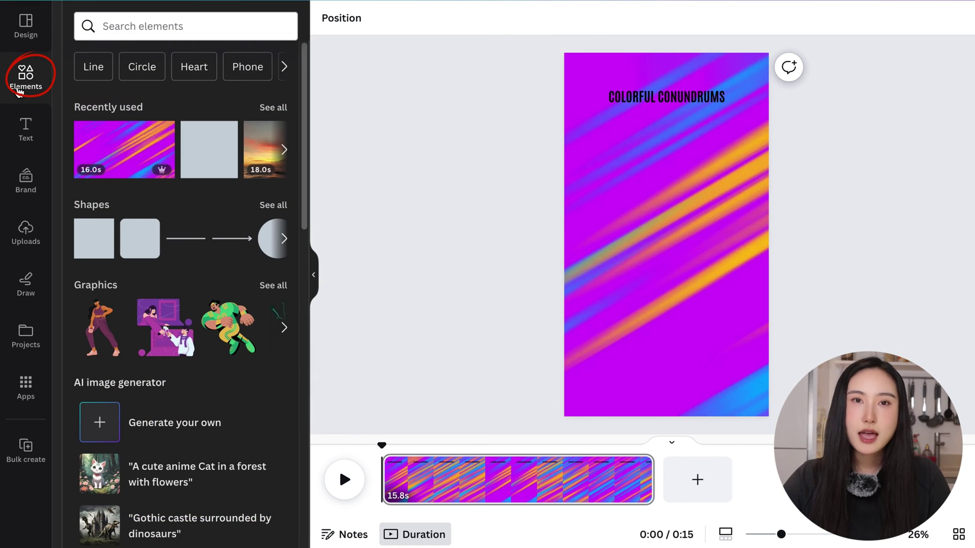
click(142, 243)
drag(679, 130, 740, 114)
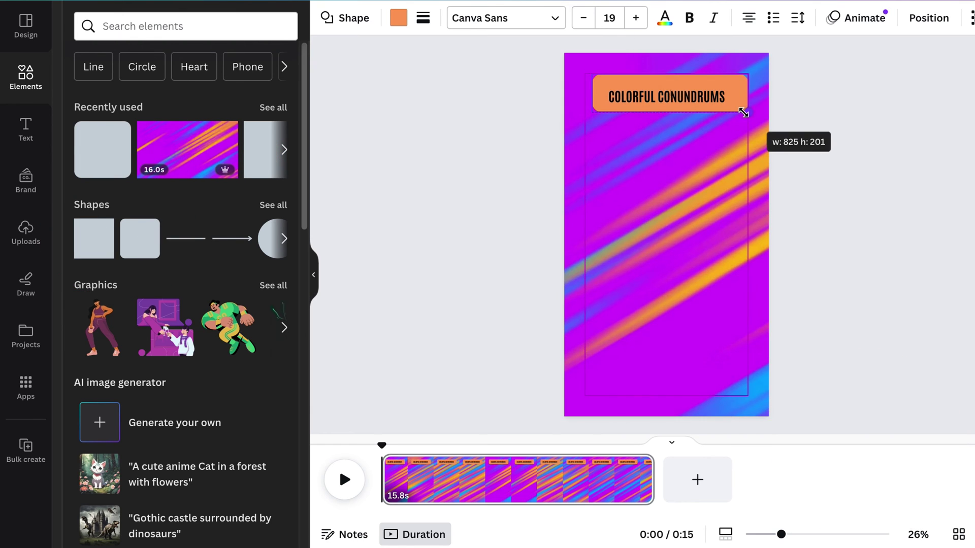
drag(675, 74, 673, 114)
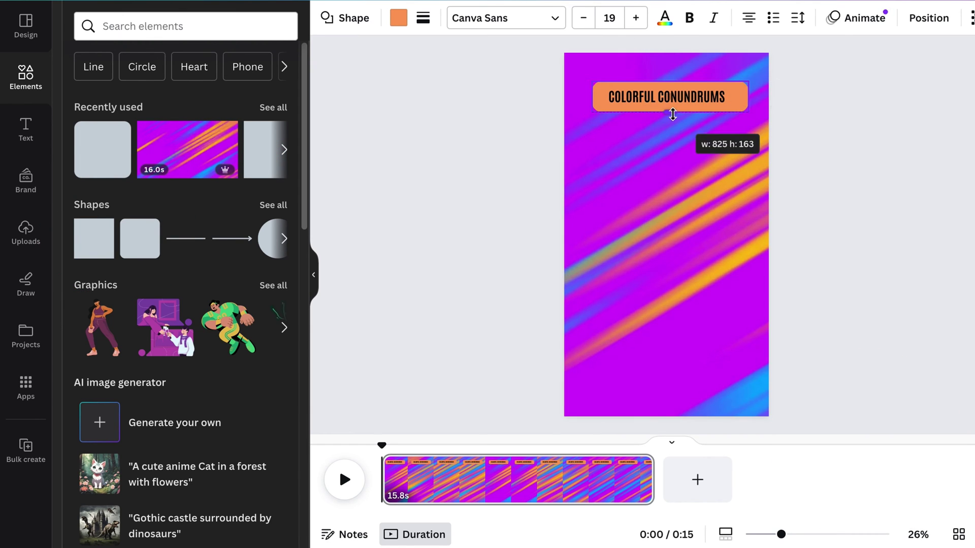
click(399, 18)
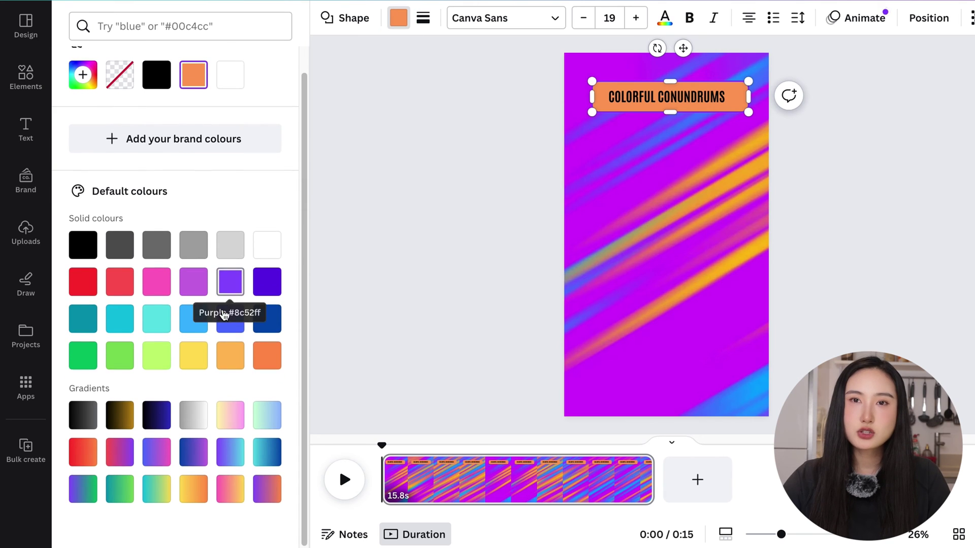
click(229, 487)
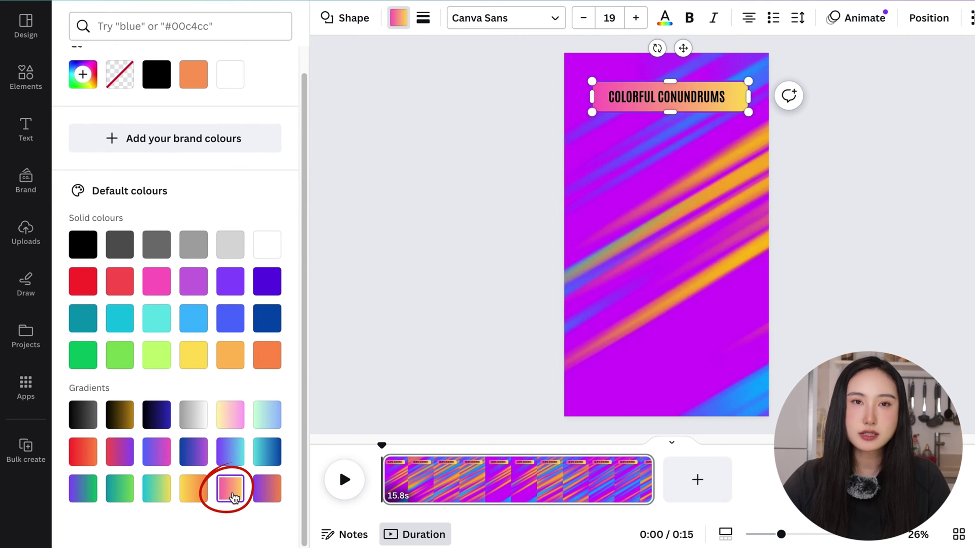
- Add a square shape, color it black, and stretch it to cover the whole page
click(18, 94)
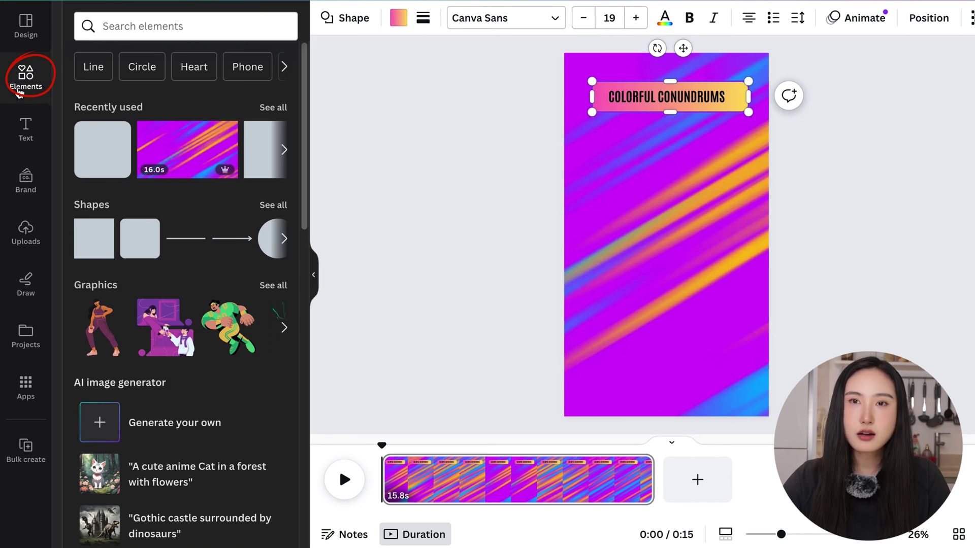
drag(93, 239, 635, 212)
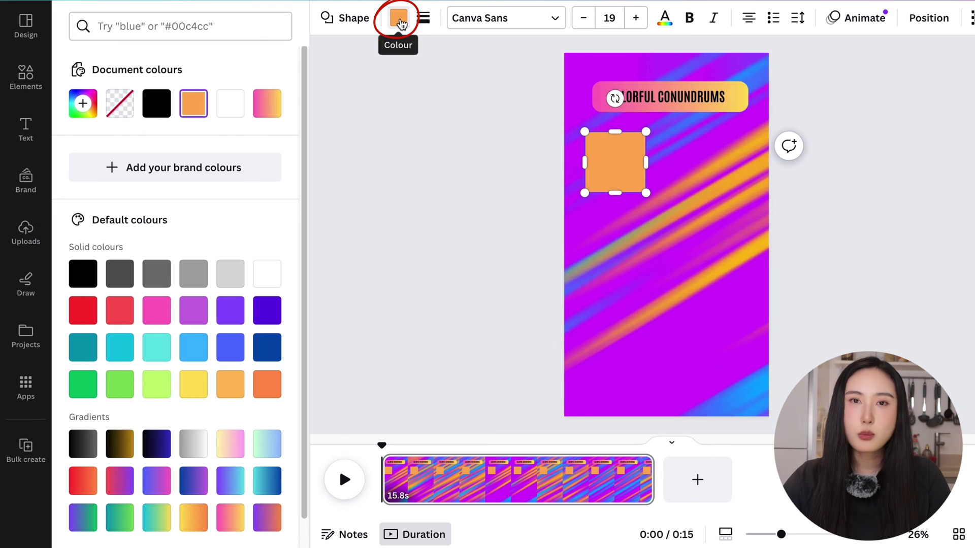
click(157, 103)
drag(644, 190, 769, 417)
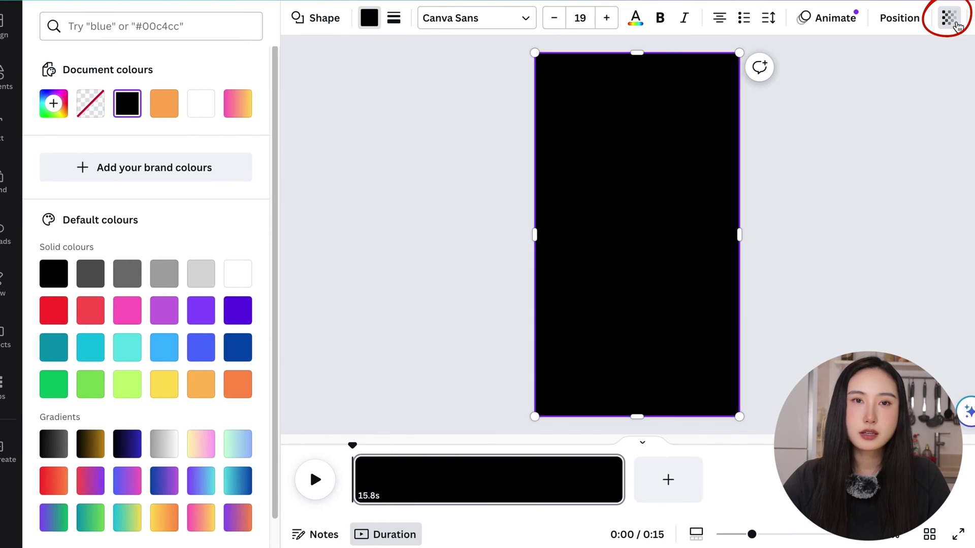
- Make the black overlay semi-transparent and send it to the back, behind the title and its rectangle
click(973, 18)
drag(945, 81, 866, 94)
right_click(638, 278)
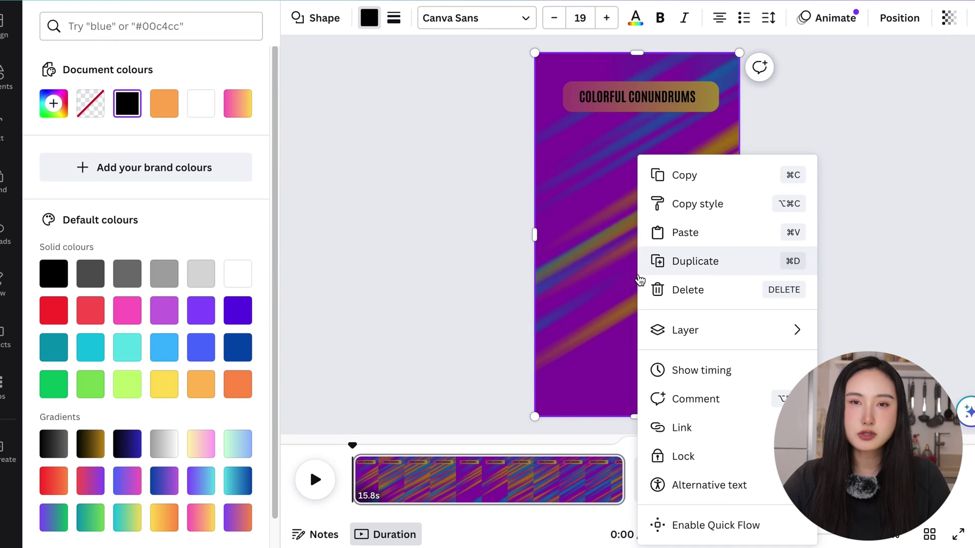
mouse_move(741, 340)
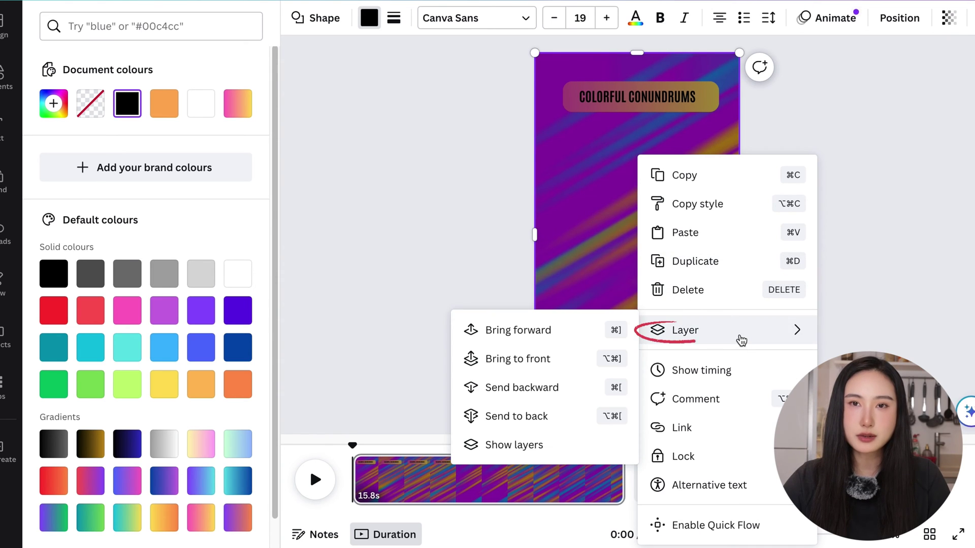
click(513, 426)
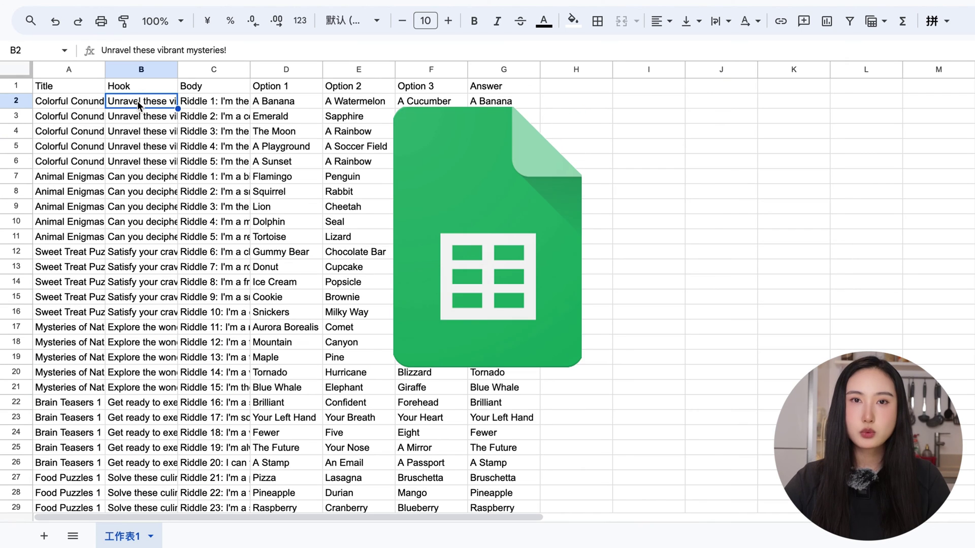
- Copy the hook "Unravel these vibrant mysteries!" from cell B2 in Google Sheets and paste it into a new subheading in Canva
double_click(141, 102)
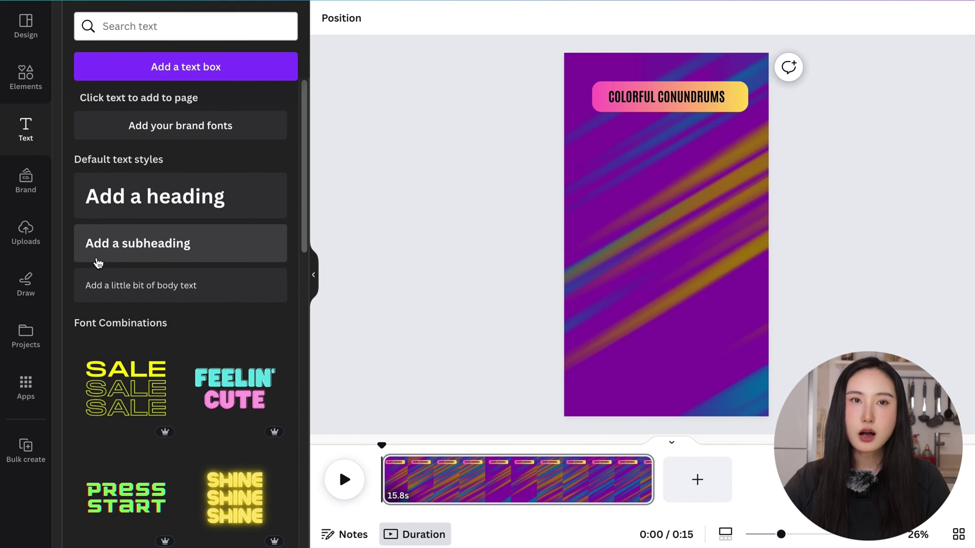
click(152, 252)
right_click(684, 237)
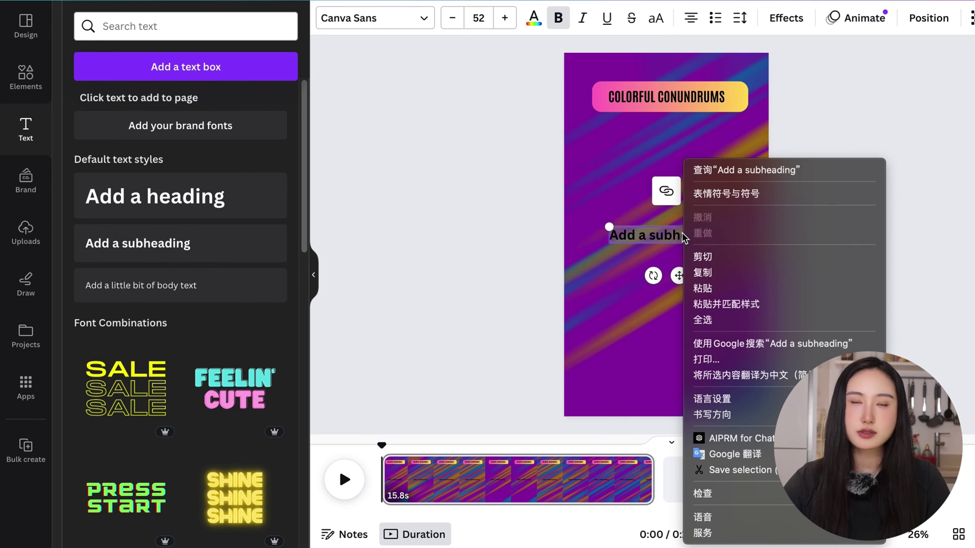
click(716, 305)
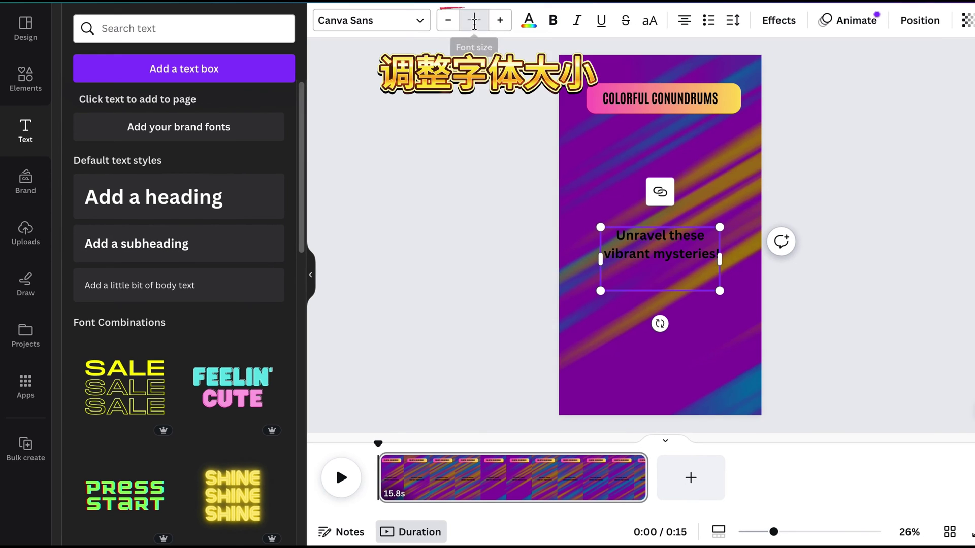
- Format the hook text as white uppercase Anton at font size 88
click(474, 24)
scroll(490, 363, down, 4)
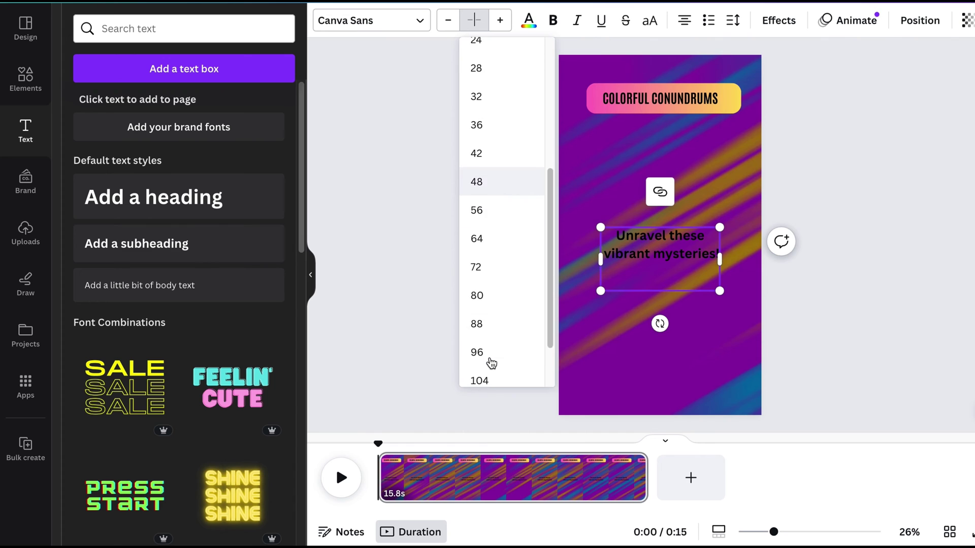
click(477, 336)
click(649, 21)
click(385, 21)
text(anto)
click(104, 141)
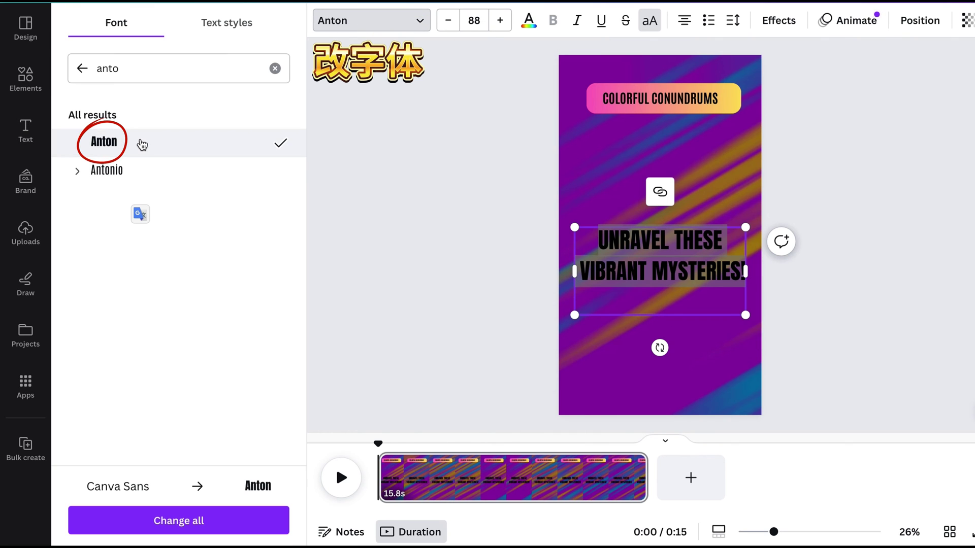
click(529, 20)
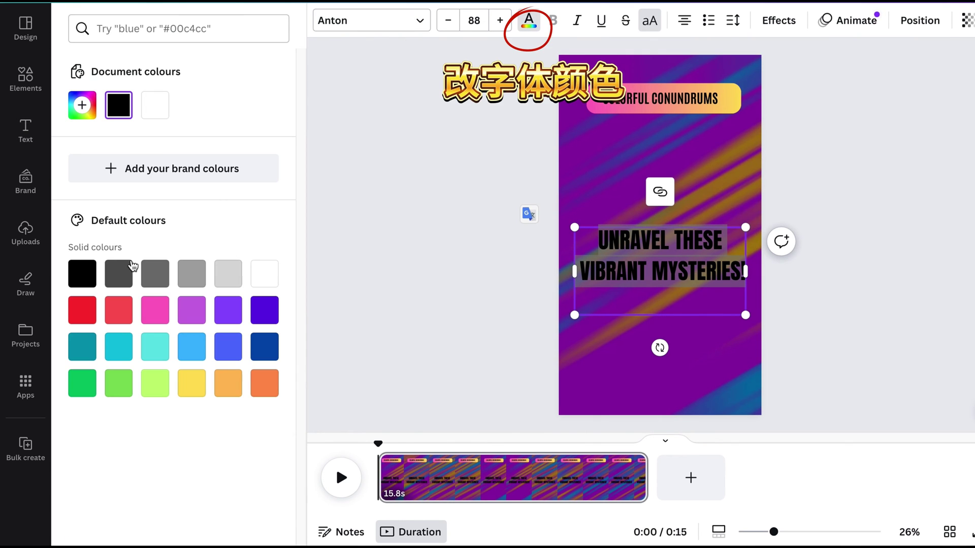
click(264, 273)
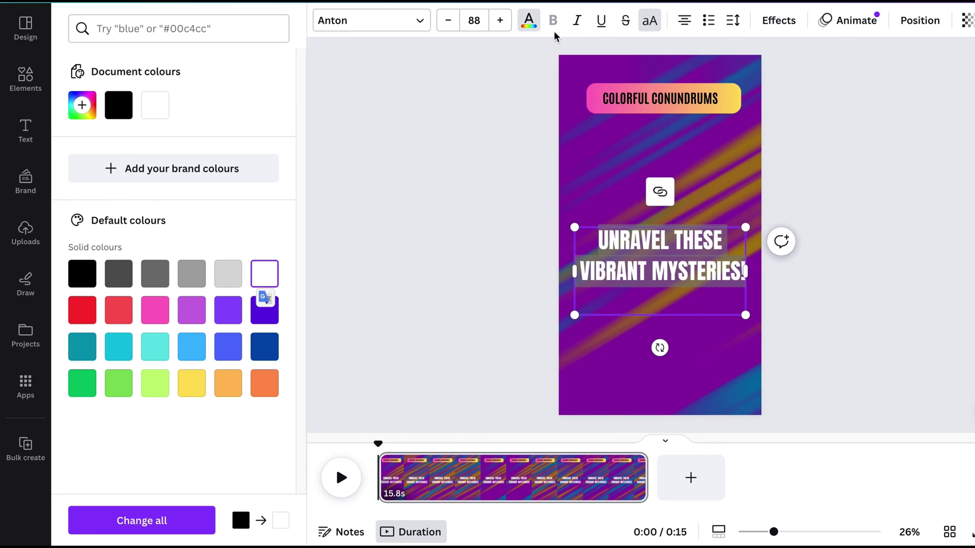
- Scale the hook text down slightly and move it higher on the page, beneath the title
drag(745, 314, 725, 304)
drag(681, 300, 687, 269)
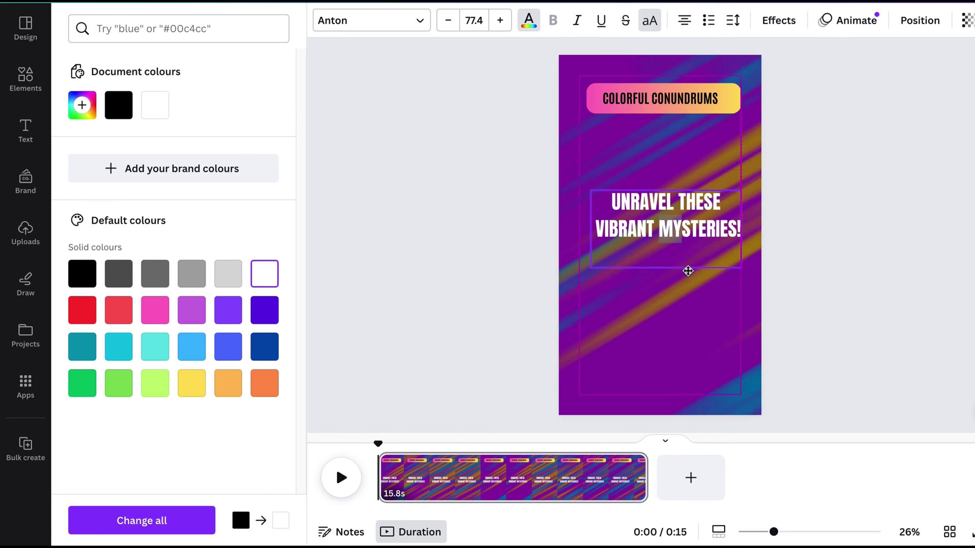
drag(580, 269, 581, 278)
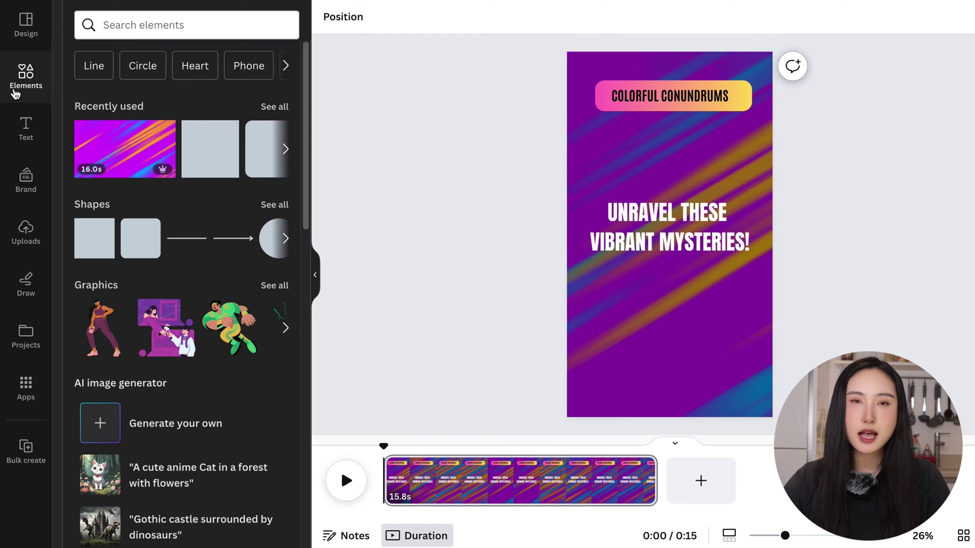
- Search the elements for "pointing up" photos and add the woman in a black hat on an orange background
click(187, 25)
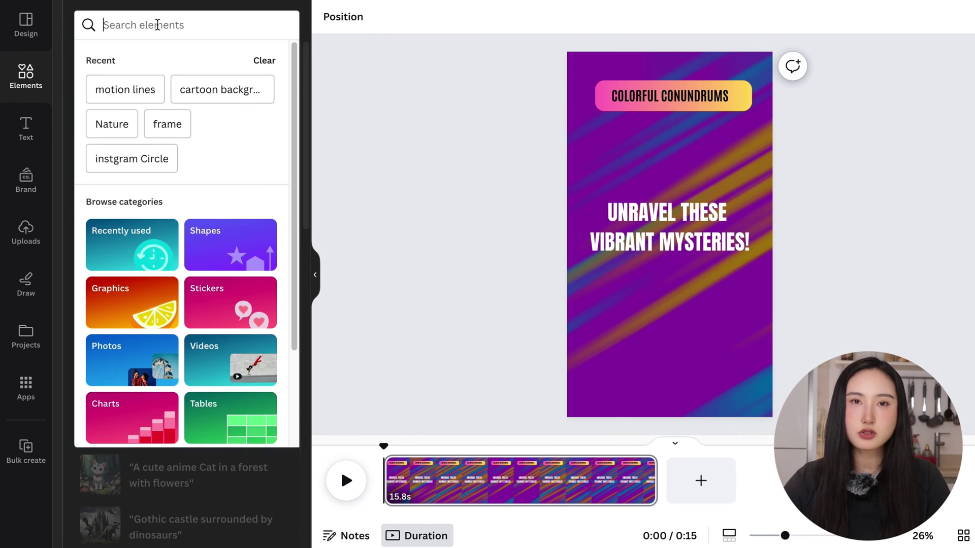
text(pointing)
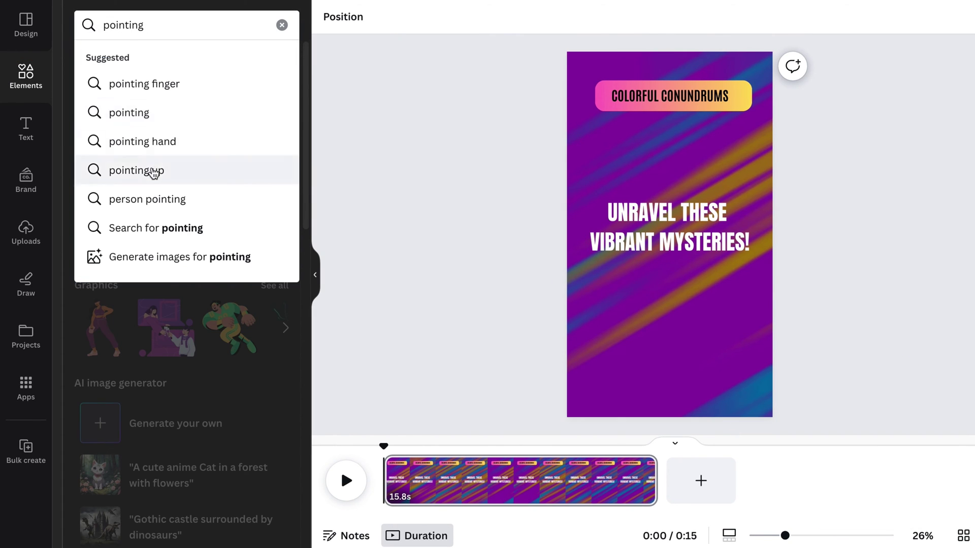
click(145, 170)
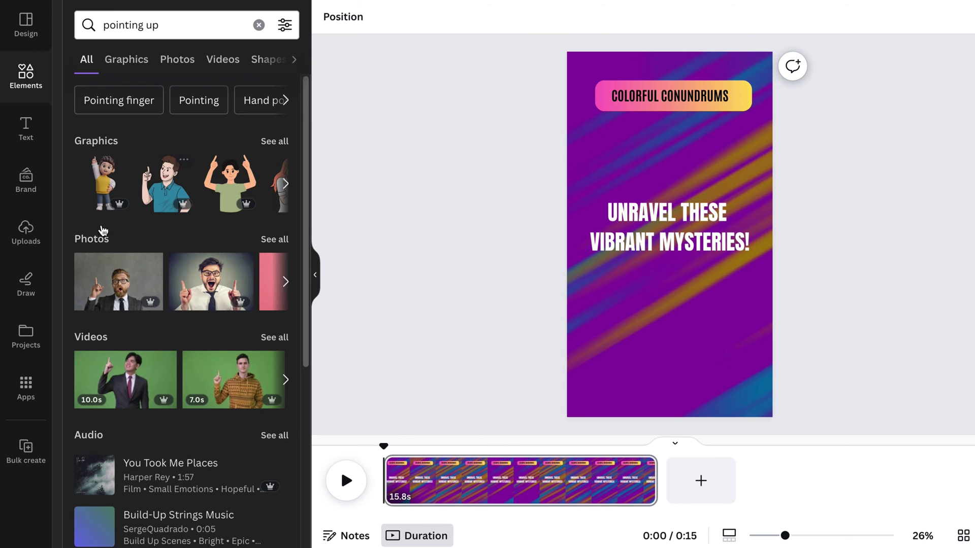
click(274, 239)
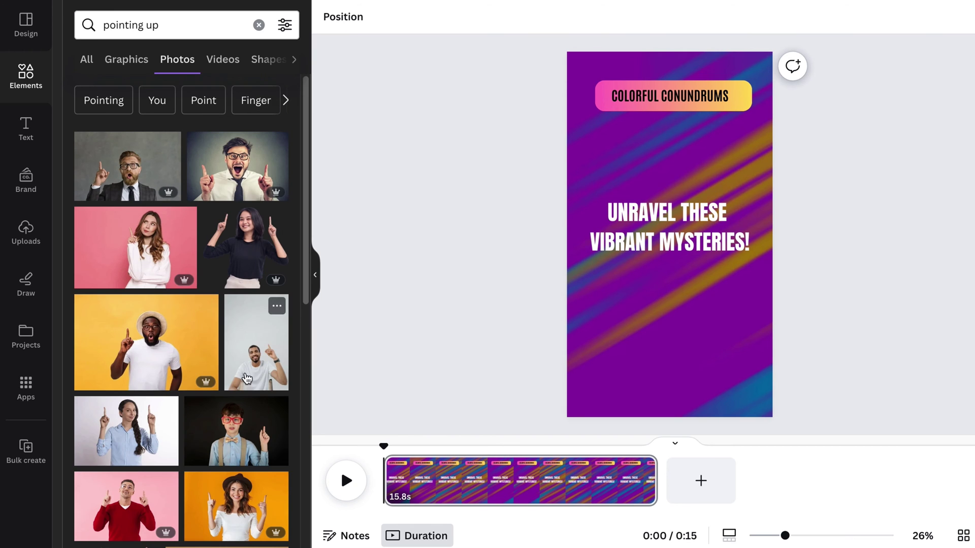
scroll(247, 378, down, 4)
click(236, 317)
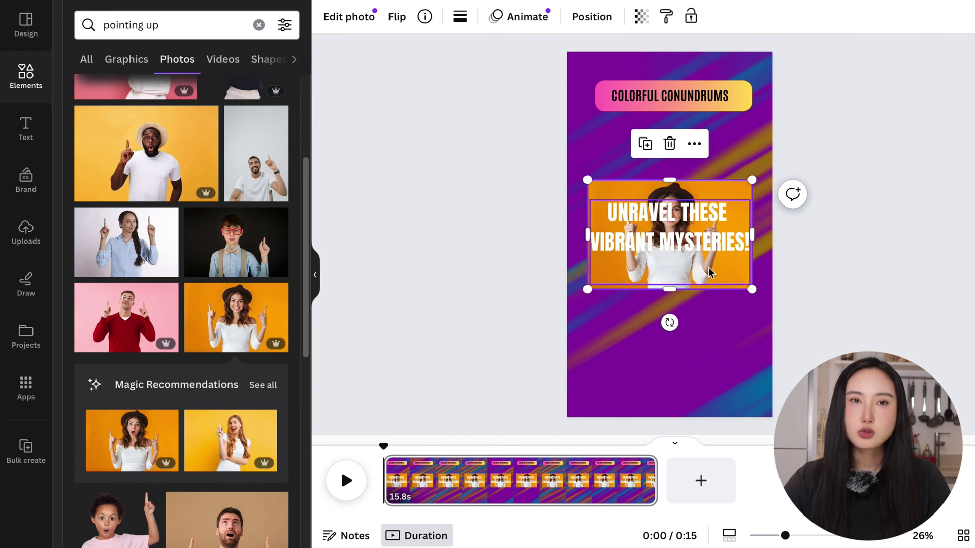
- Move the woman's photo beneath the hook text, remove its orange background and enlarge it to fill the page's lower part
drag(709, 273, 712, 368)
drag(590, 275, 580, 268)
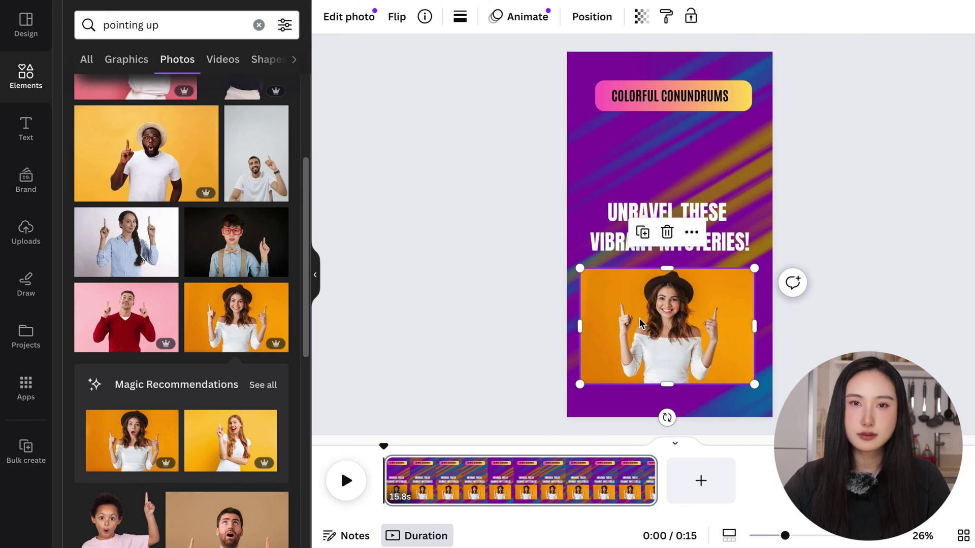
click(350, 21)
click(108, 151)
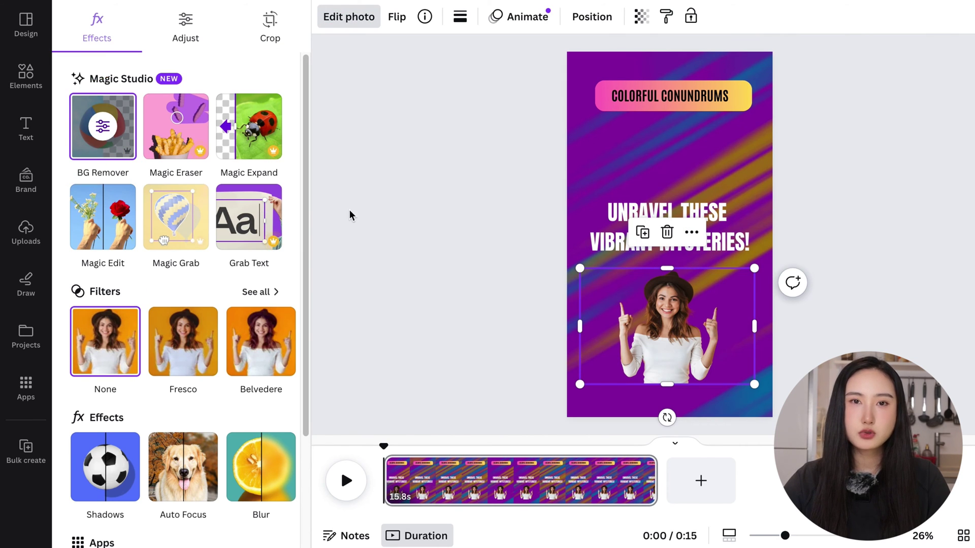
drag(754, 384, 804, 417)
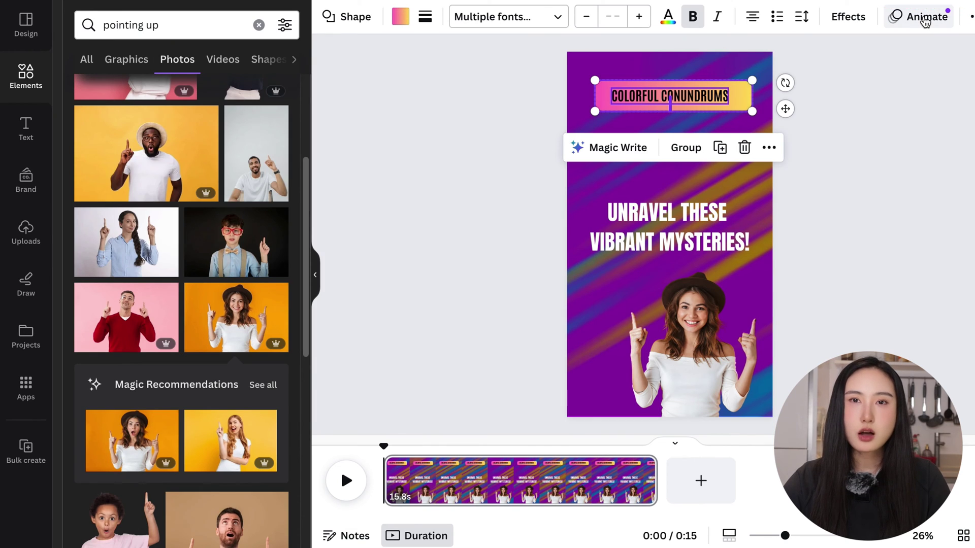
- Apply the Baseline animation on enter to the "Colorful Conundrums" title and to the hook text
click(925, 19)
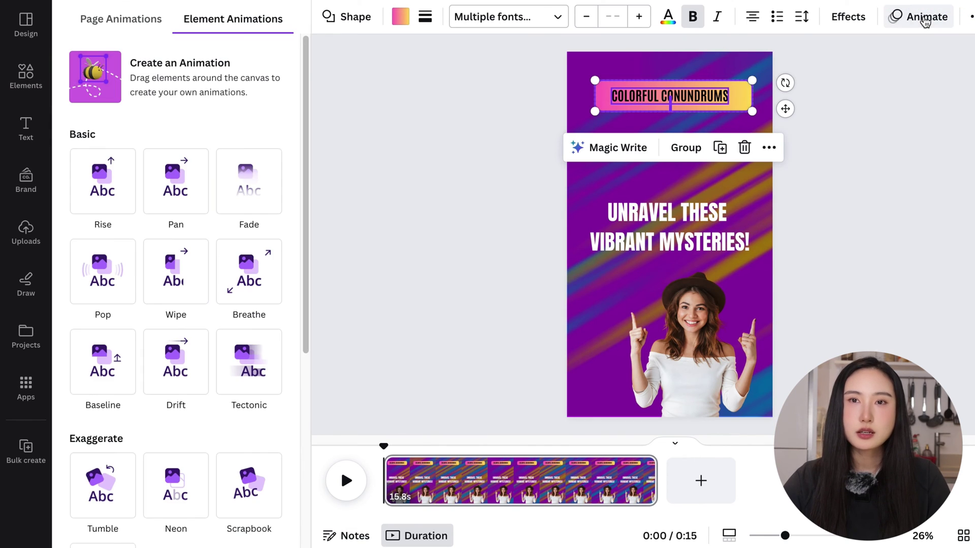
scroll(107, 203, down, 5)
click(104, 96)
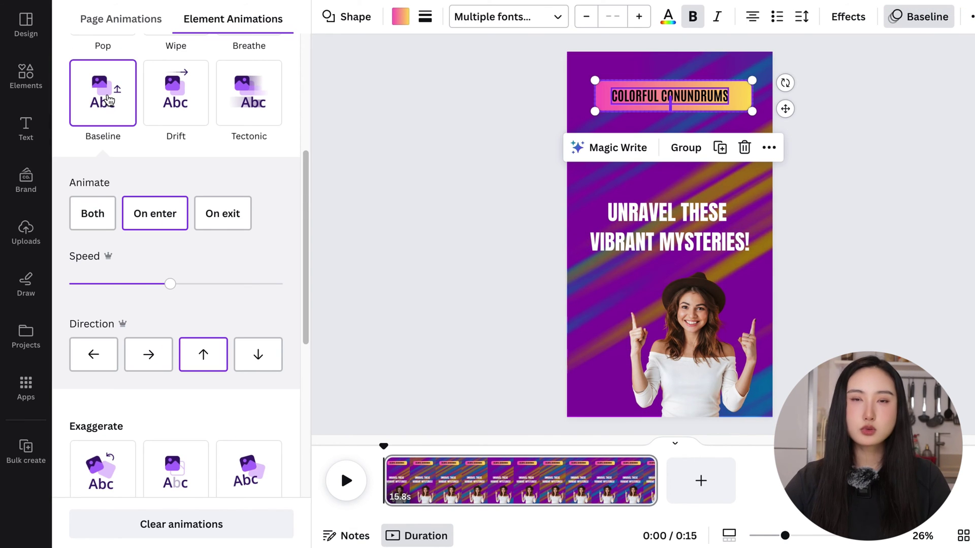
click(698, 227)
scroll(173, 228, down, 3)
click(105, 211)
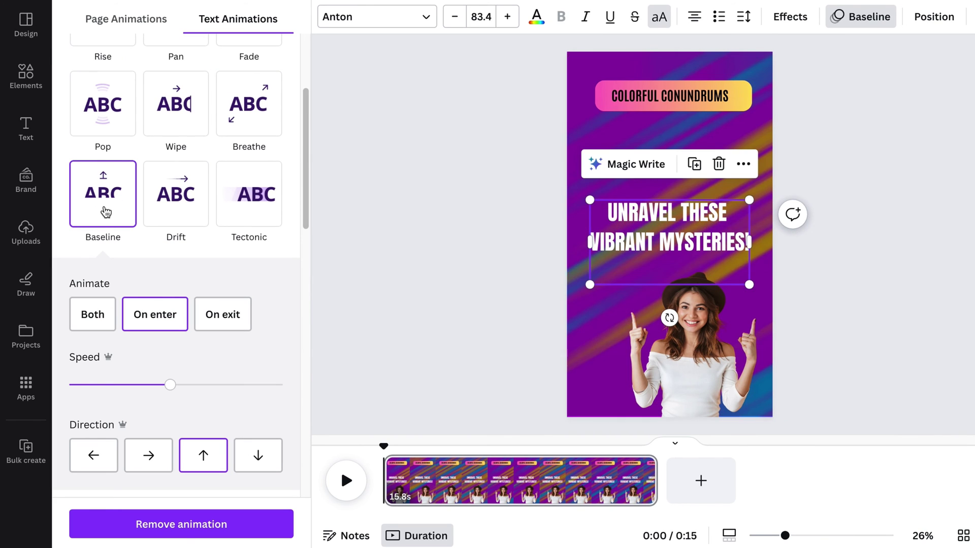
click(689, 384)
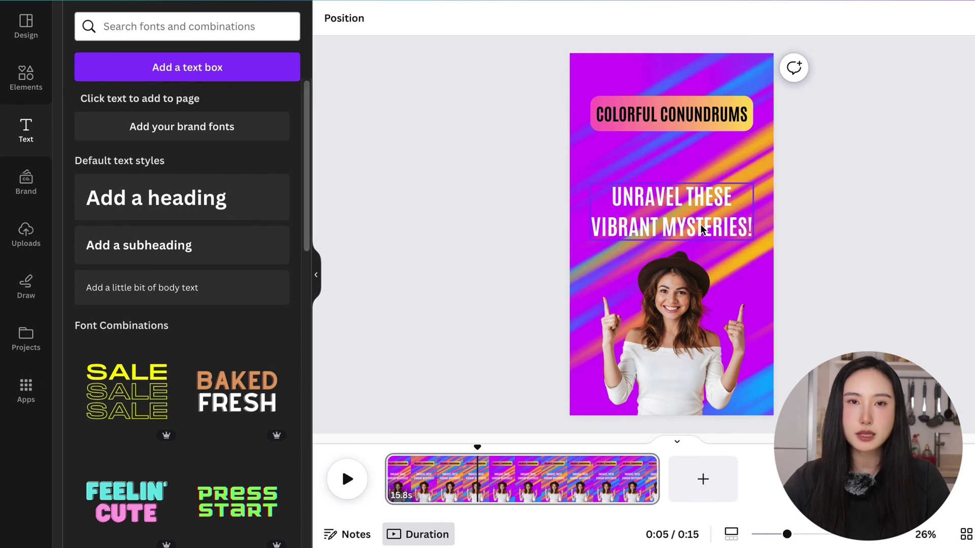
- Show the hook text's timing, trim both ends so it shows only briefly near the video's start, and preview the video
right_click(700, 224)
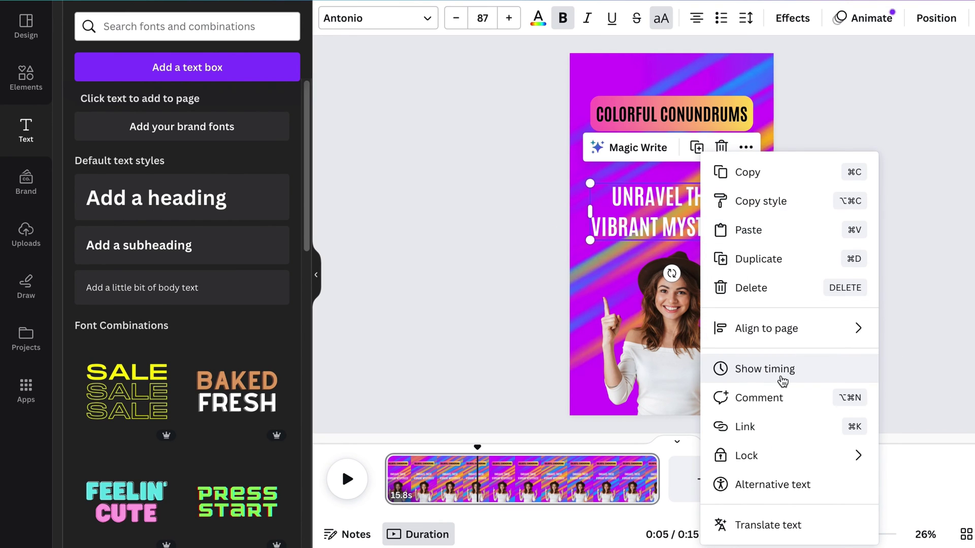
click(764, 369)
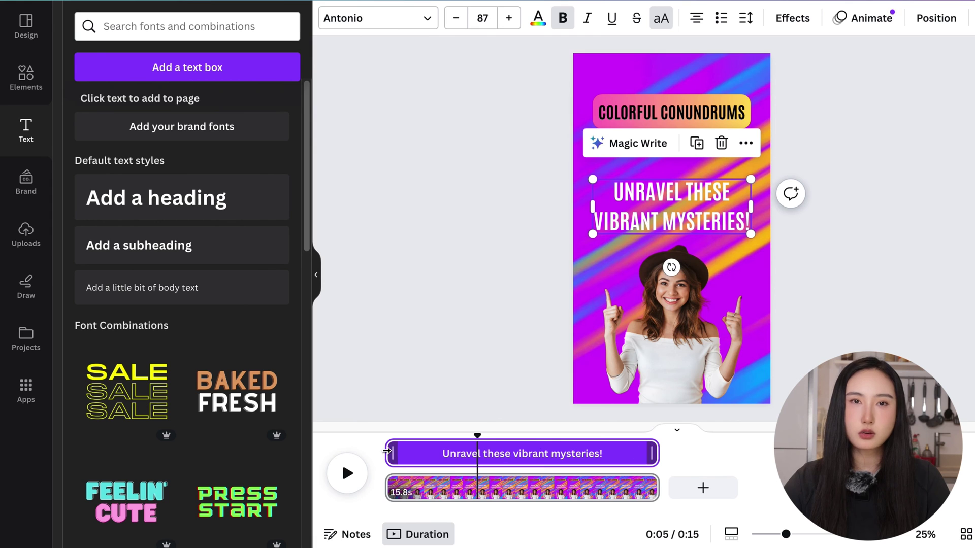
drag(389, 453, 402, 454)
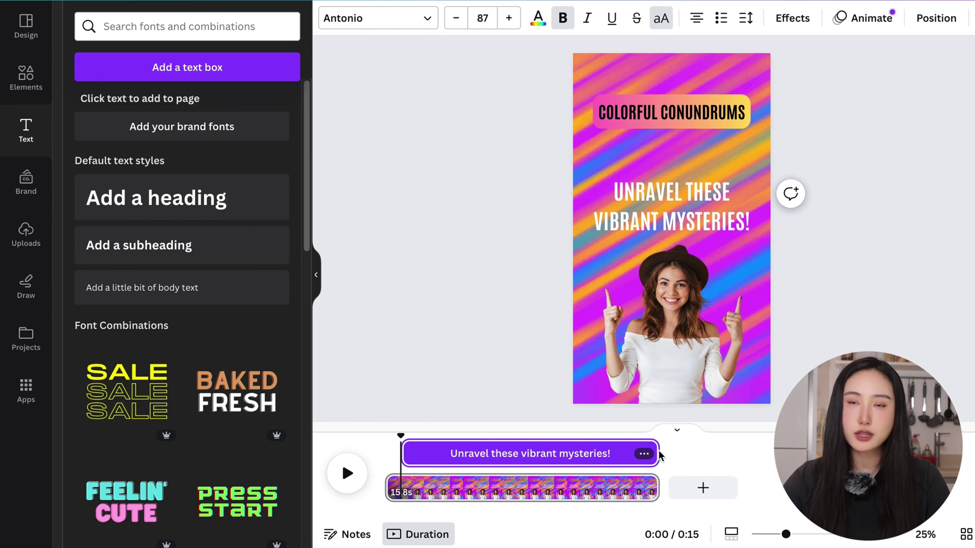
drag(649, 453, 425, 454)
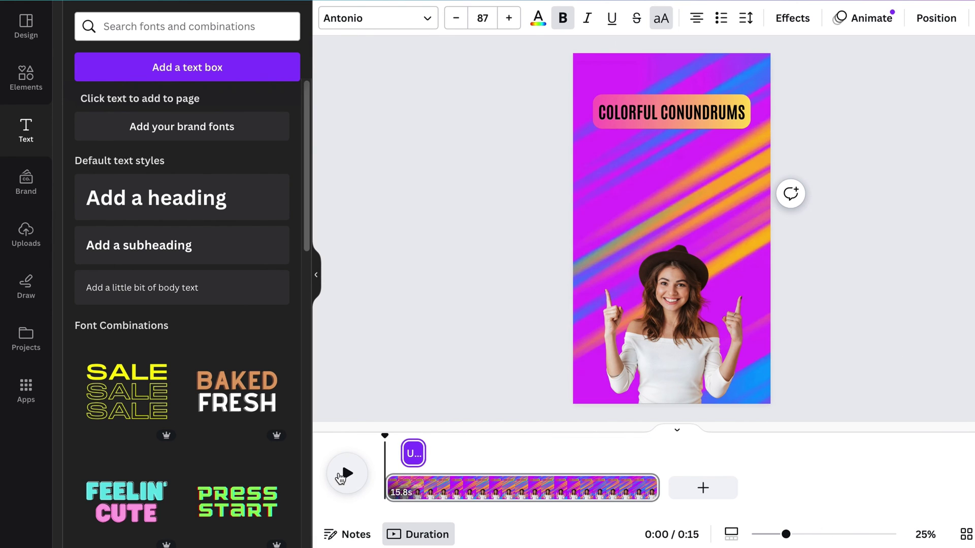
click(347, 474)
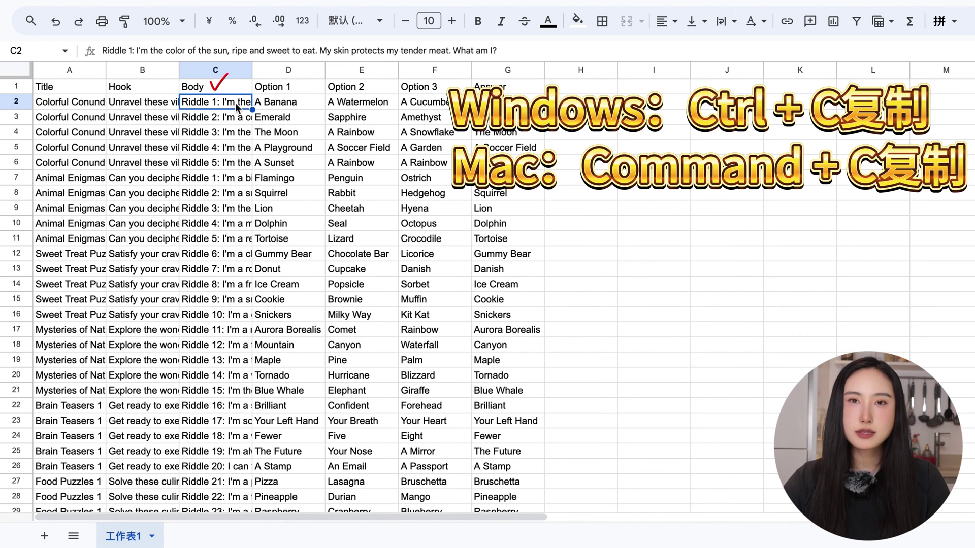
- Copy Riddle 1 from cell C2 in Google Sheets and paste it into a new subheading in Canva
double_click(236, 102)
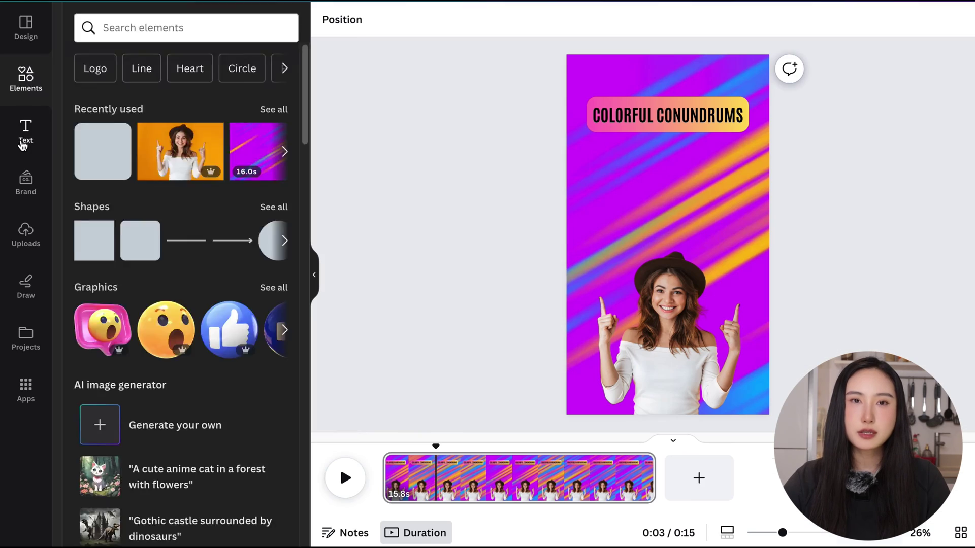
click(26, 131)
click(228, 259)
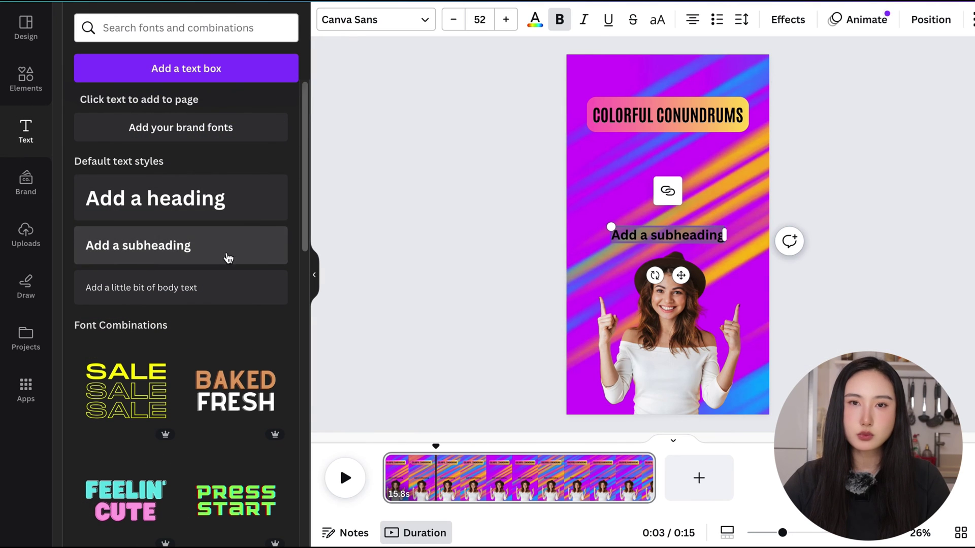
text(Riddle 1: I'm the color of the sun, ripe and sweet to eat. My skin protects my tender meat. What am I?)
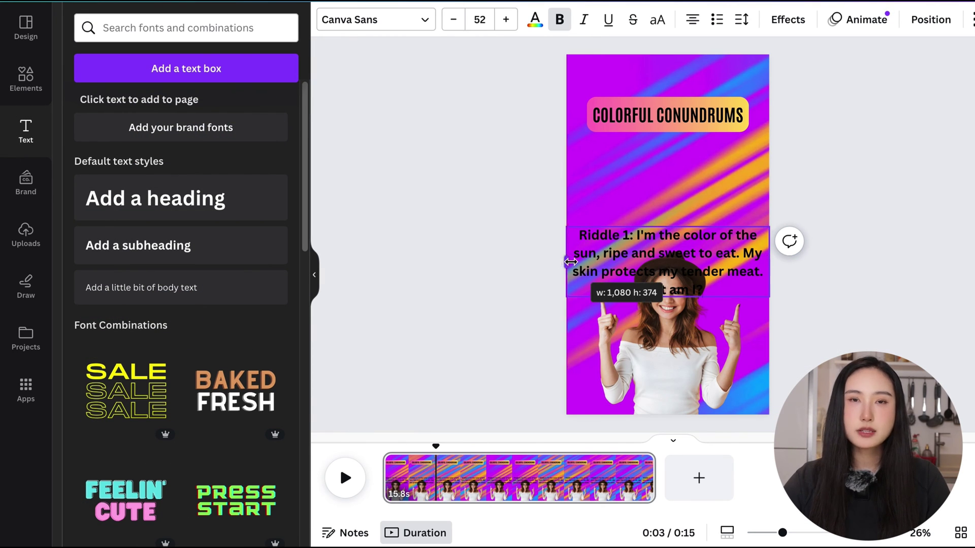
- Narrow the riddle text box to the title's width and move it directly beneath the title
drag(570, 261, 587, 261)
drag(769, 264, 719, 163)
click(716, 330)
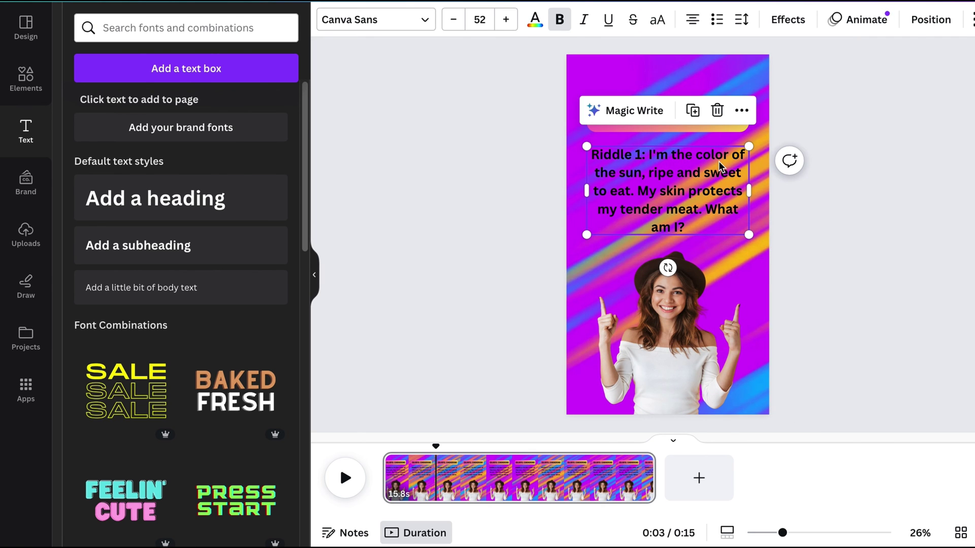
- Give the riddle text a Background effect in white
click(787, 20)
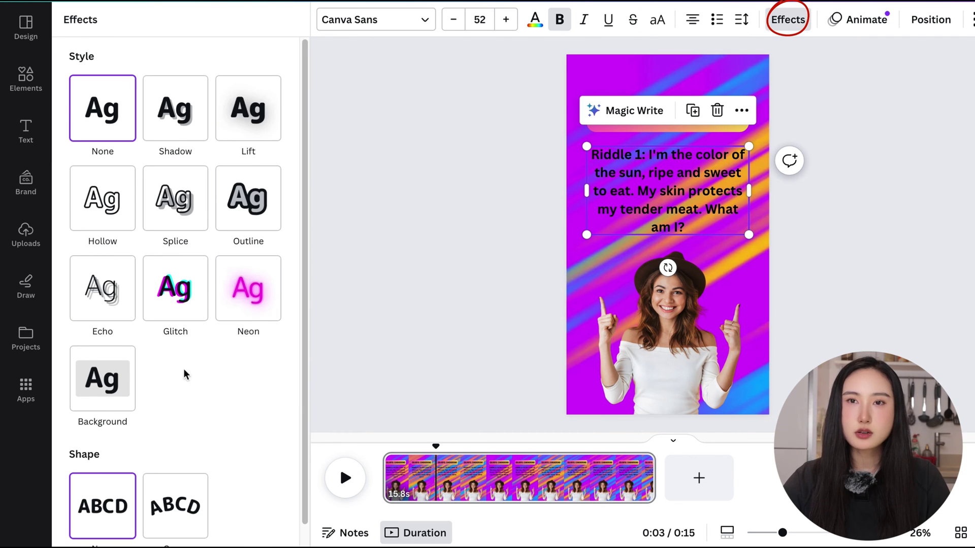
click(103, 378)
scroll(96, 389, down, 3)
click(269, 459)
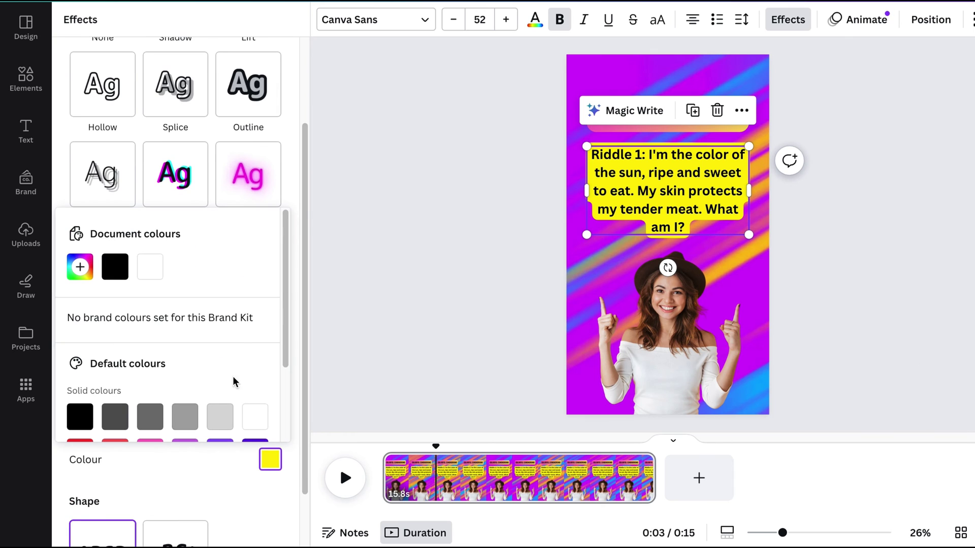
click(154, 271)
- Delay the riddle text's start on the timeline to follow the hook, and preview the sequence
right_click(701, 199)
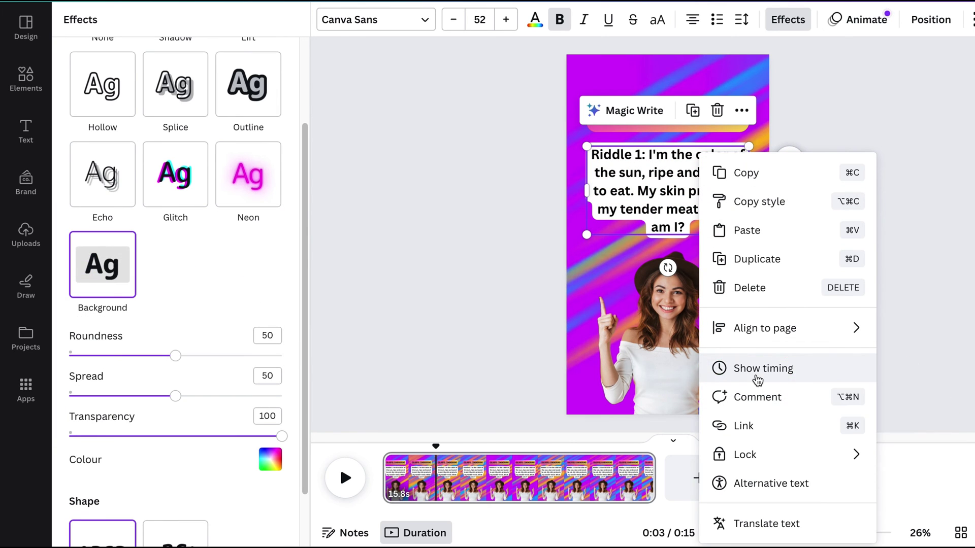
click(731, 379)
drag(386, 459, 419, 460)
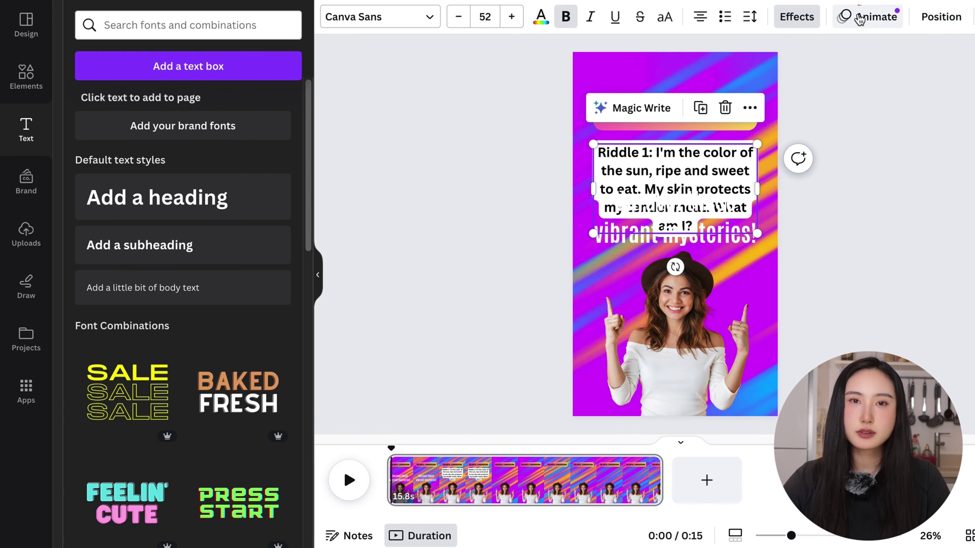
click(859, 19)
click(348, 480)
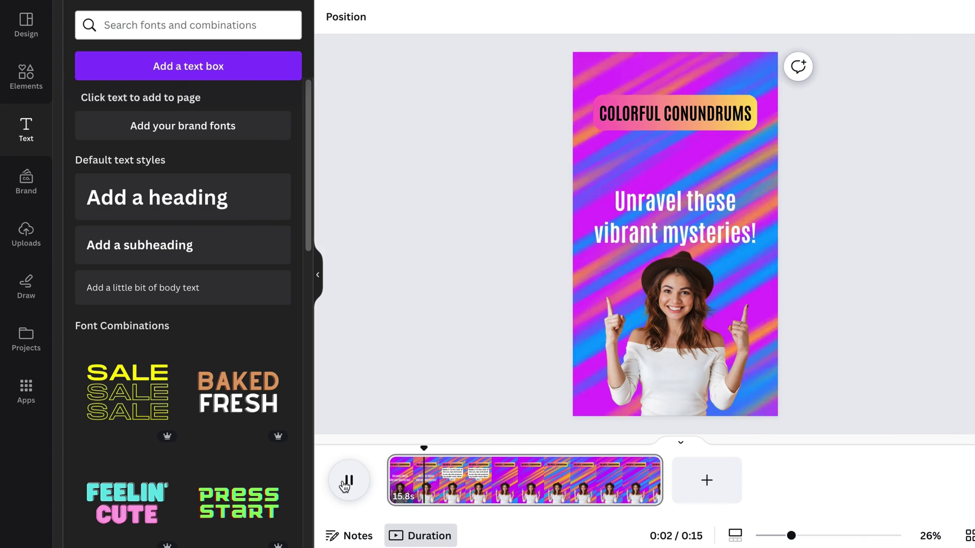
- Colour the "A Banana" option's background effect yellow and place a copy of the option further down the page
click(182, 363)
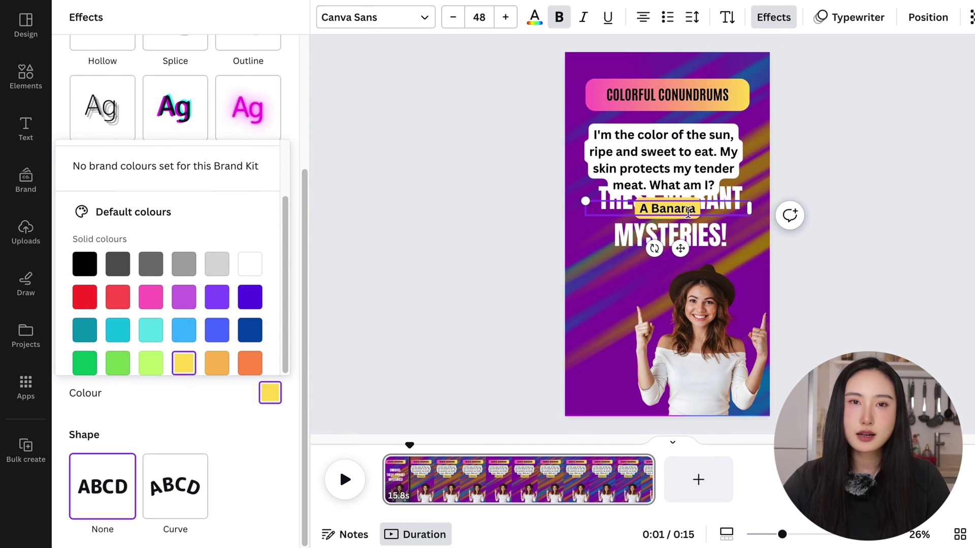
click(689, 210)
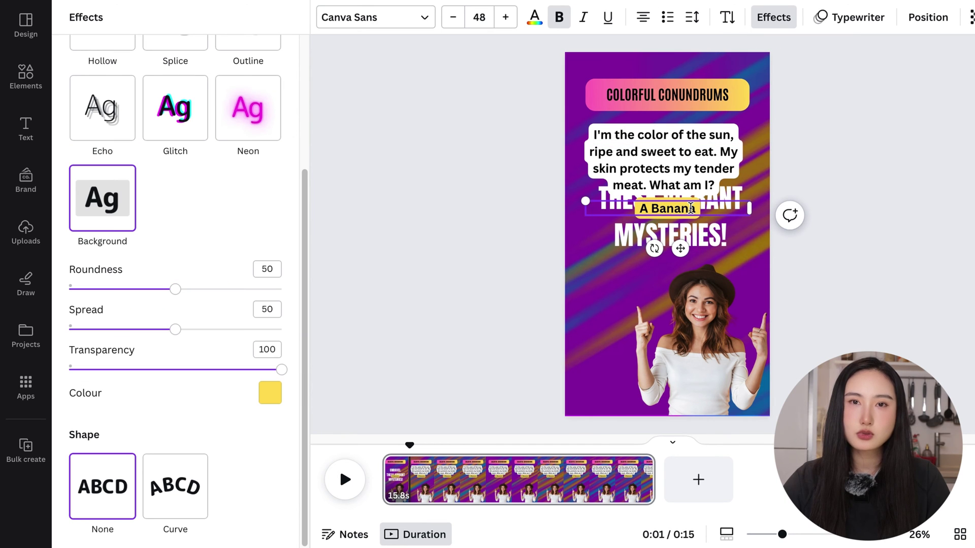
drag(694, 217, 691, 277)
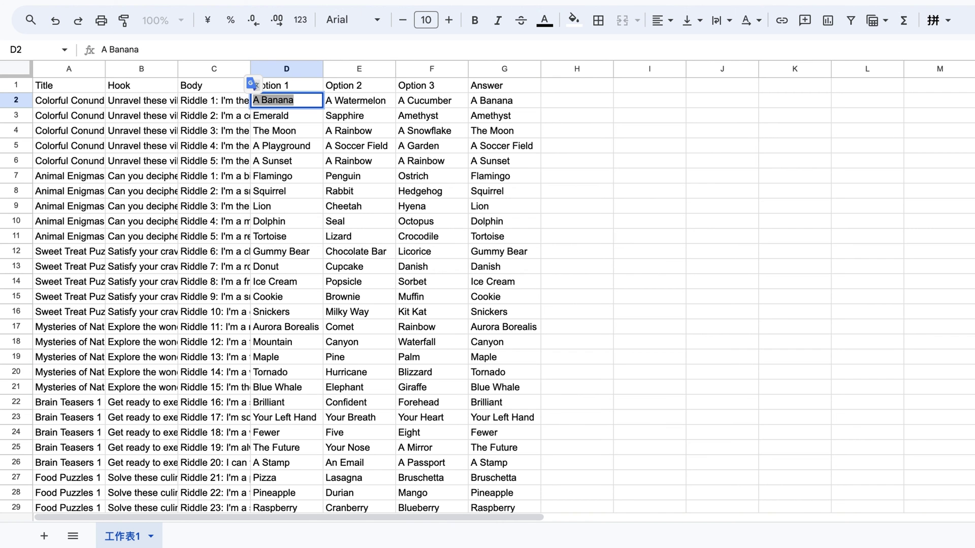
- Replace the copied option texts with "A Watermelon" from cell E2 and "A Cucumber" from cell F2 in Google Sheets
click(366, 101)
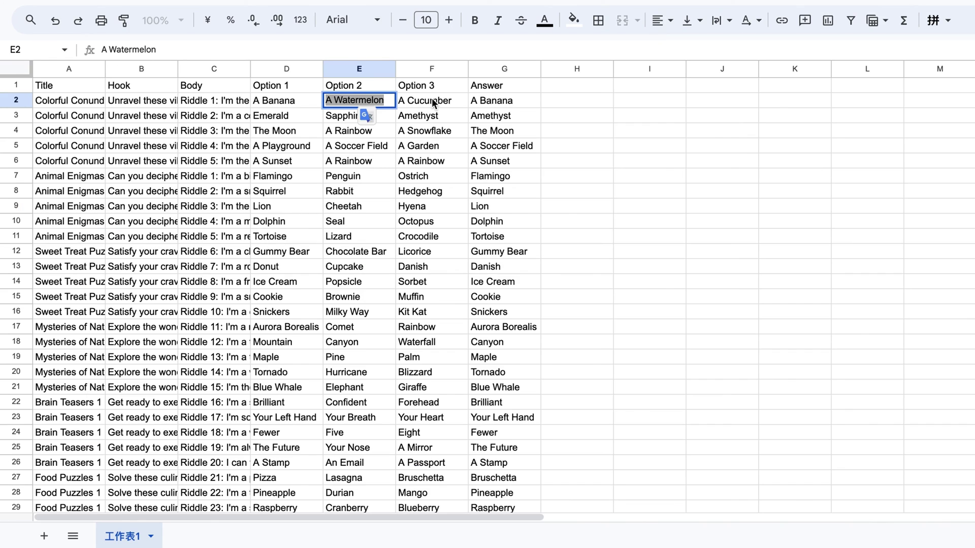
click(431, 99)
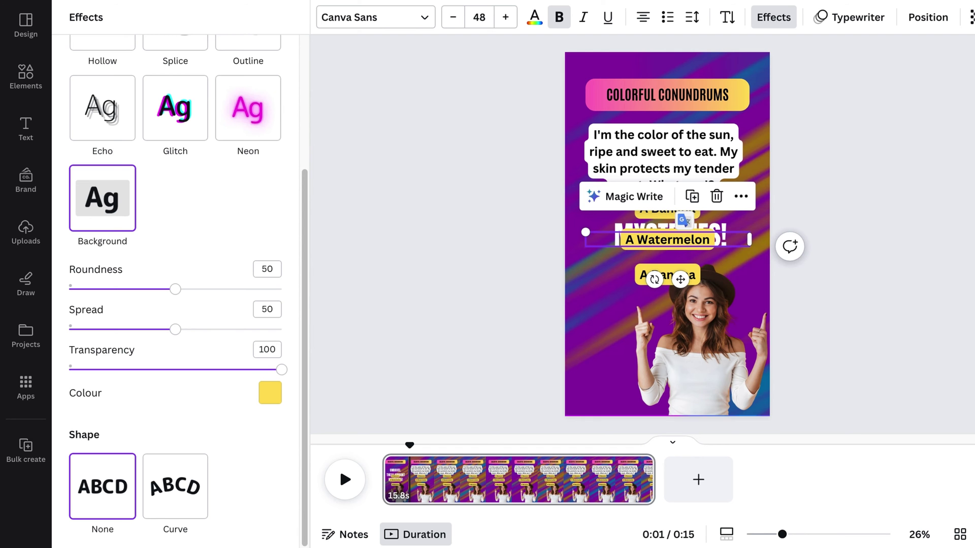
key(ctrl+a)
key(Escape)
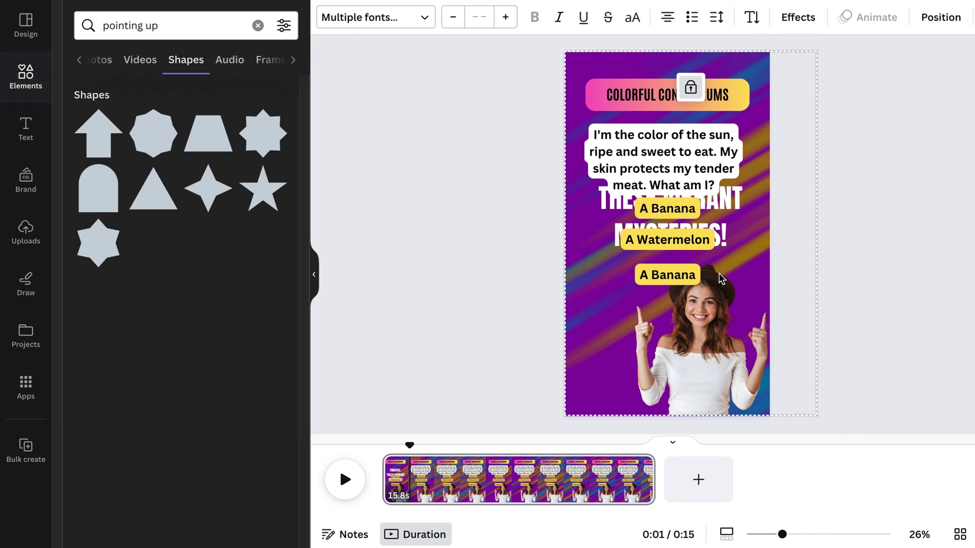
key(Escape)
click(676, 278)
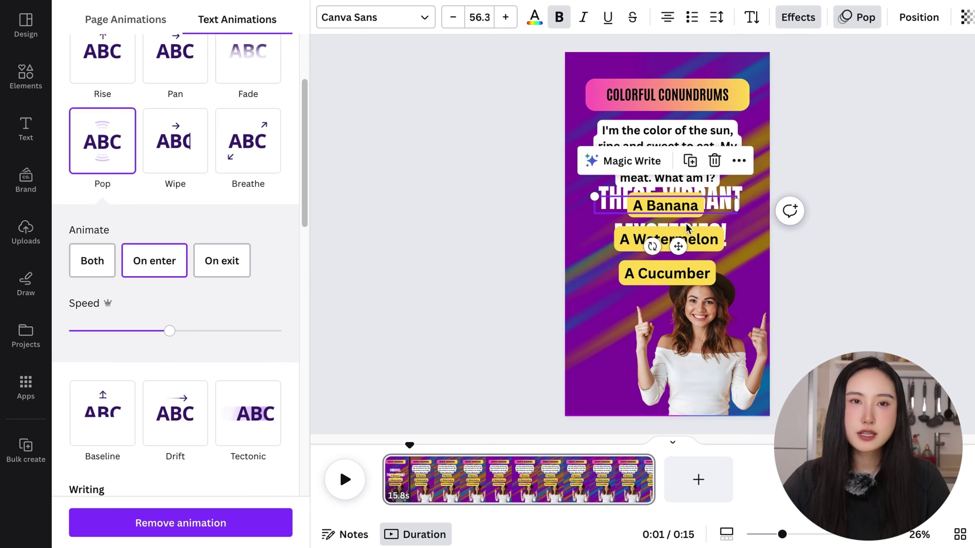
- Select all three answer options, show their timing and delay their start to about a third of the way into the video
shift+click(672, 206)
shift+click(674, 273)
click(758, 162)
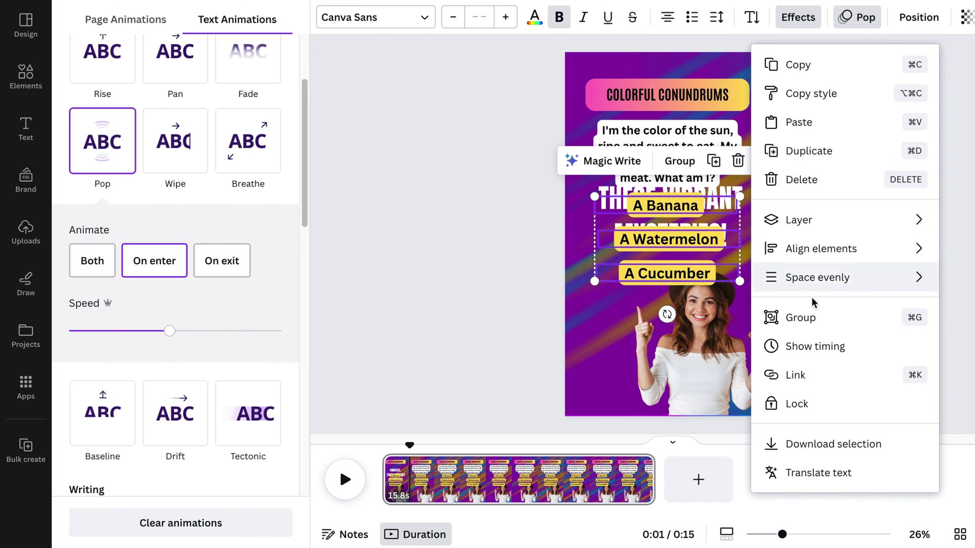
click(828, 347)
drag(384, 442, 471, 466)
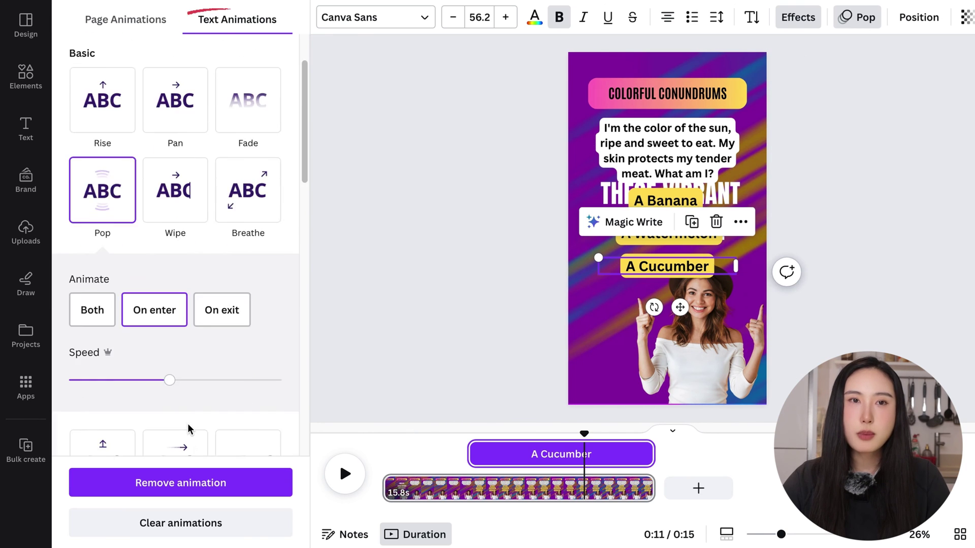
- Browse the text animation styles for the "A Cucumber" option and preview the video
scroll(204, 406, down, 10)
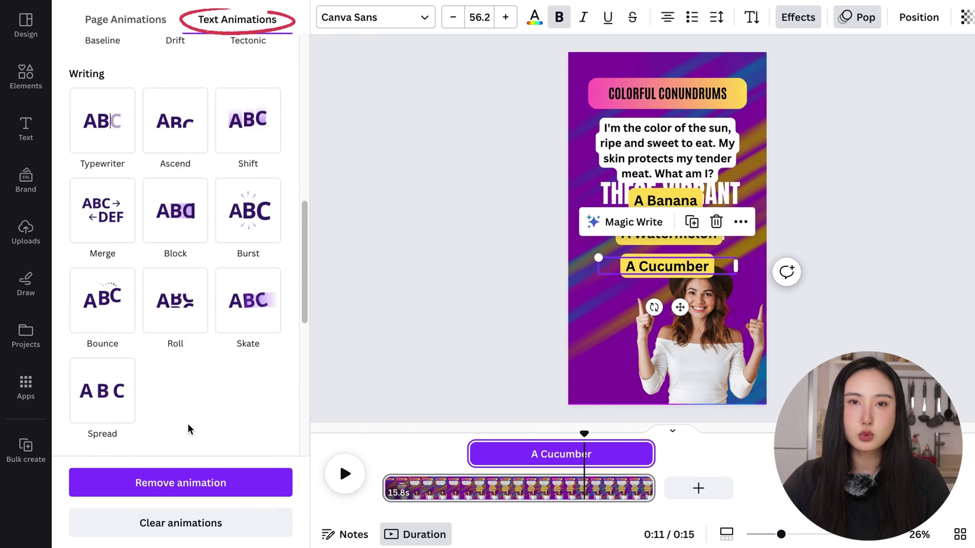
scroll(234, 378, down, 5)
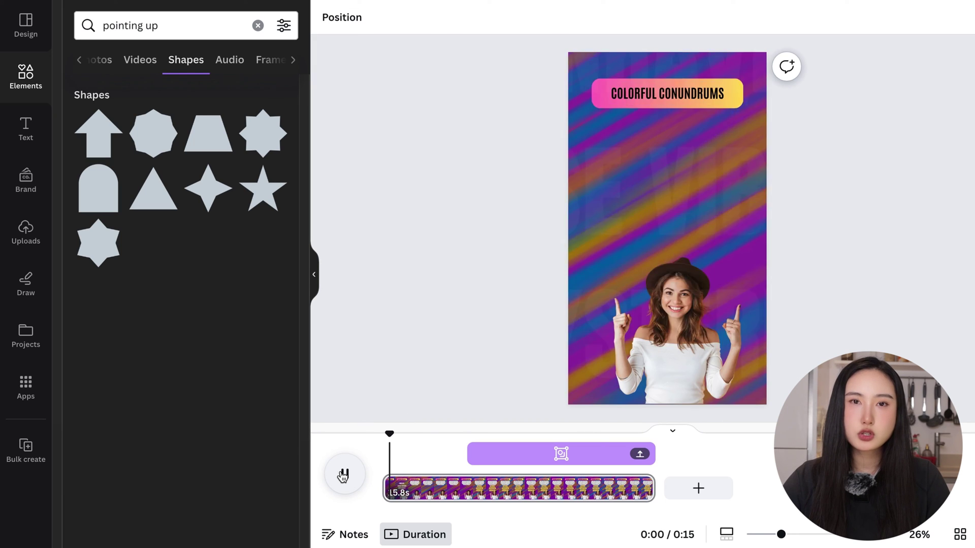
click(343, 474)
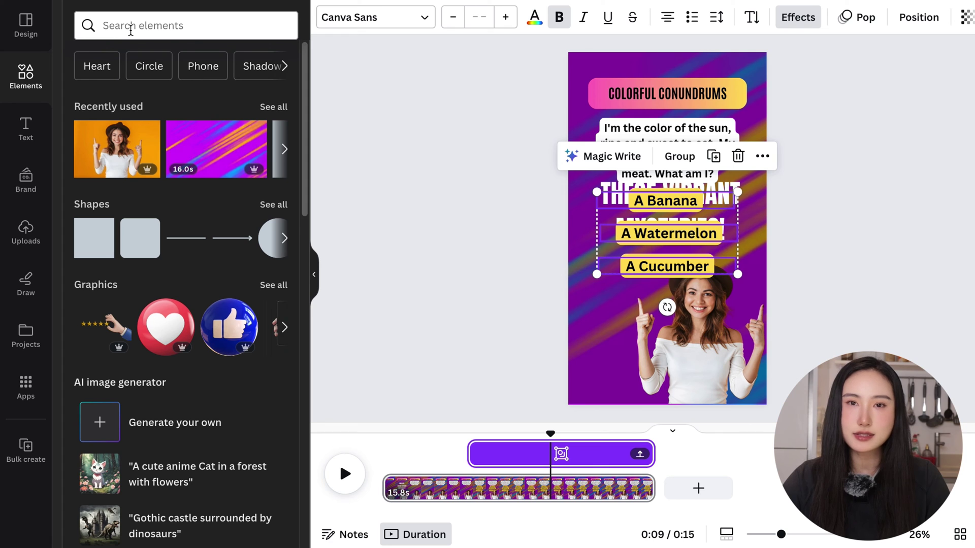
- Search the elements for "timer" videos and add the black countdown clip with red 20:00 digits to the page
click(130, 30)
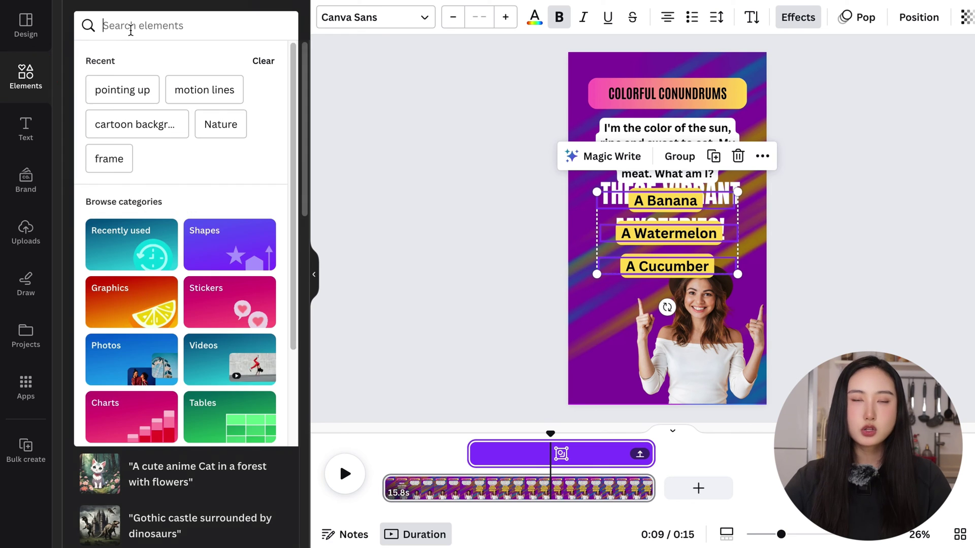
text(timer)
key(Return)
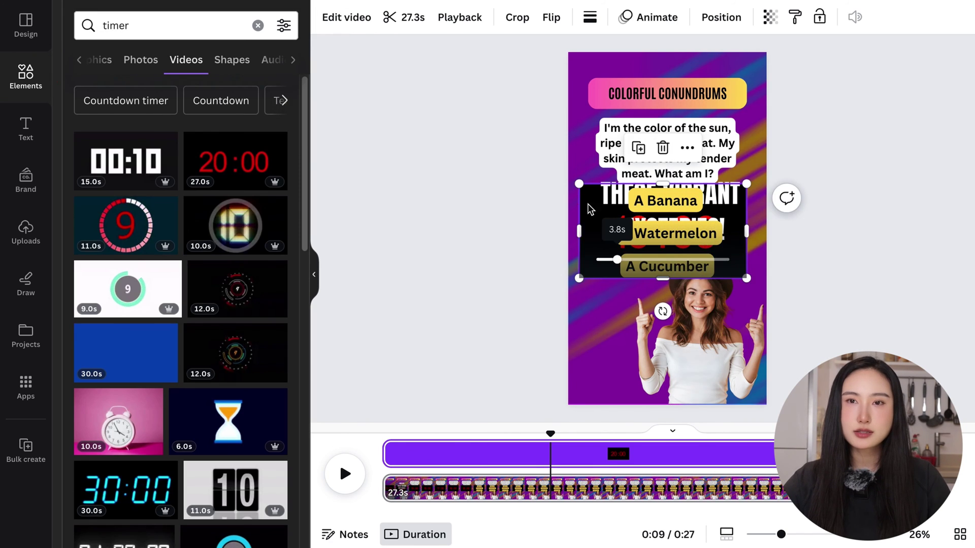
- Move the countdown timer clip below the answer options and crop it closely around its red digits
drag(664, 233, 665, 323)
drag(584, 325, 603, 318)
drag(751, 321, 700, 326)
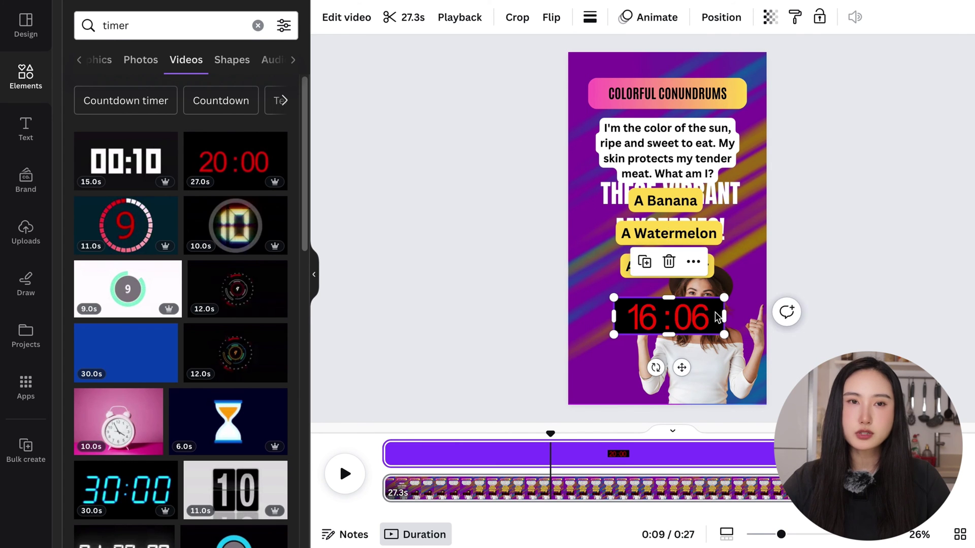
- Trim the timer clip's start and end on the timeline so it runs only while the answer options are shown
drag(385, 453, 469, 492)
drag(463, 459, 461, 459)
drag(853, 459, 700, 459)
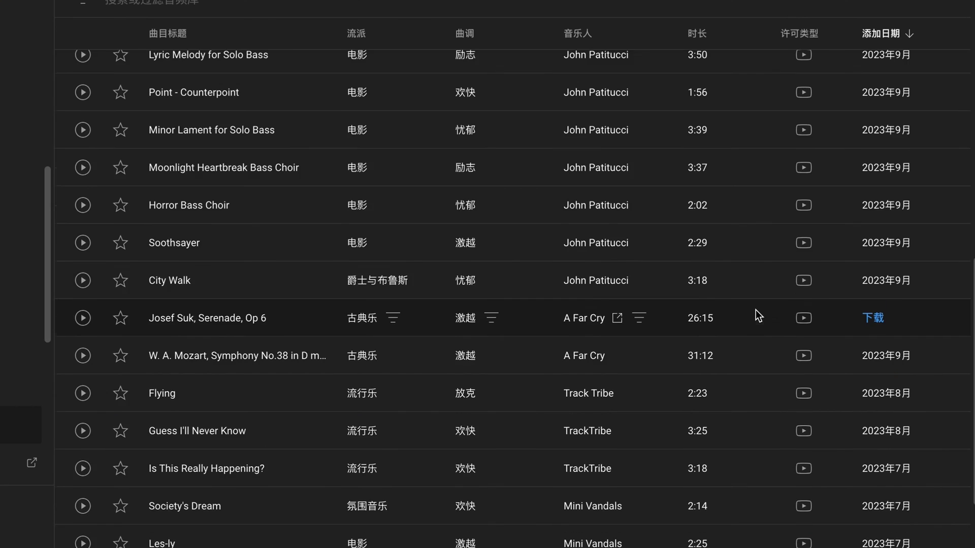
- Browse the YouTube audio library for music and upload the "Gully Dream…" MP3 from the Downloads folder to Canva
scroll(755, 310, down, 3)
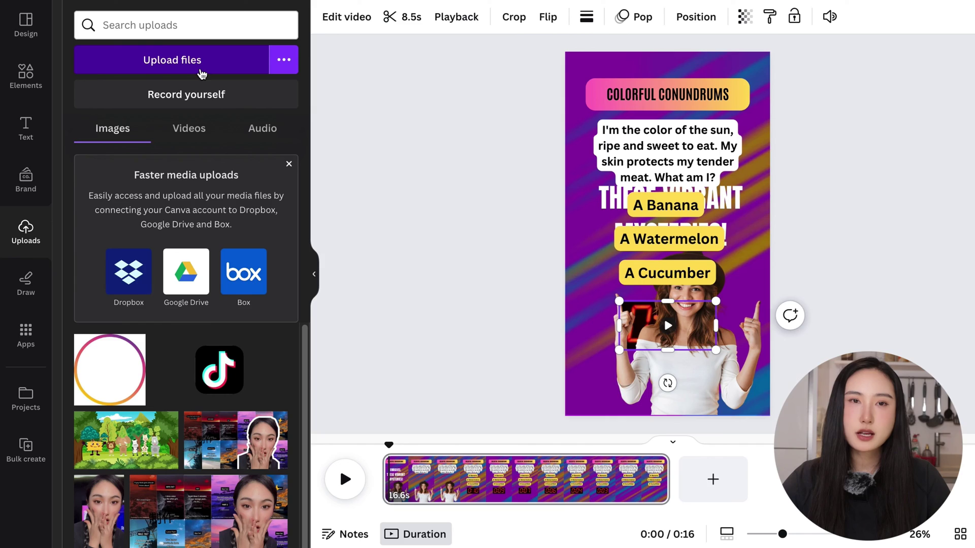
click(201, 73)
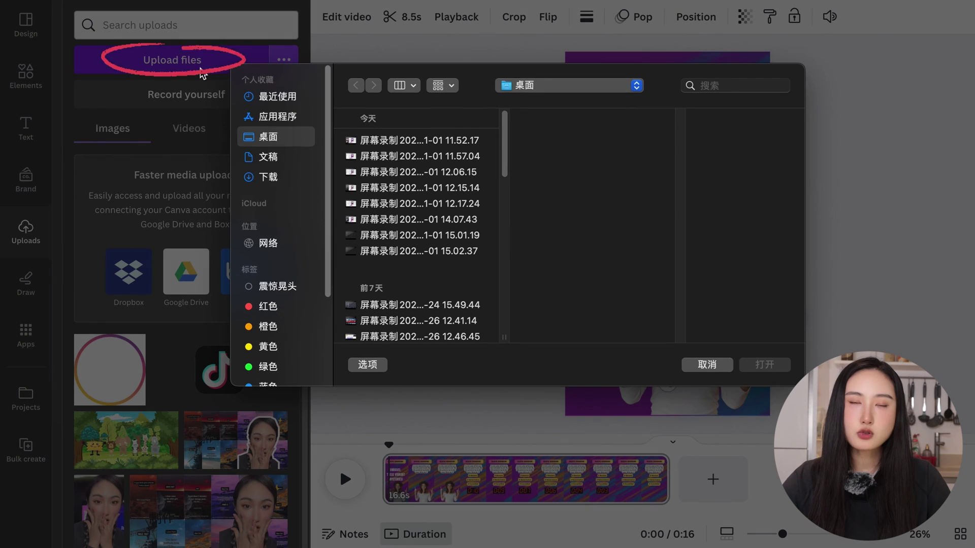
click(269, 177)
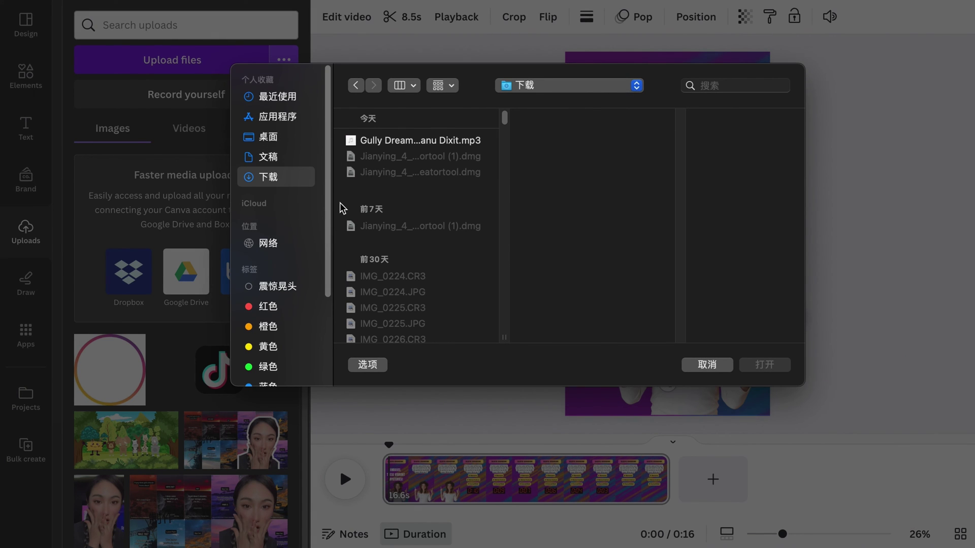
click(409, 143)
click(767, 367)
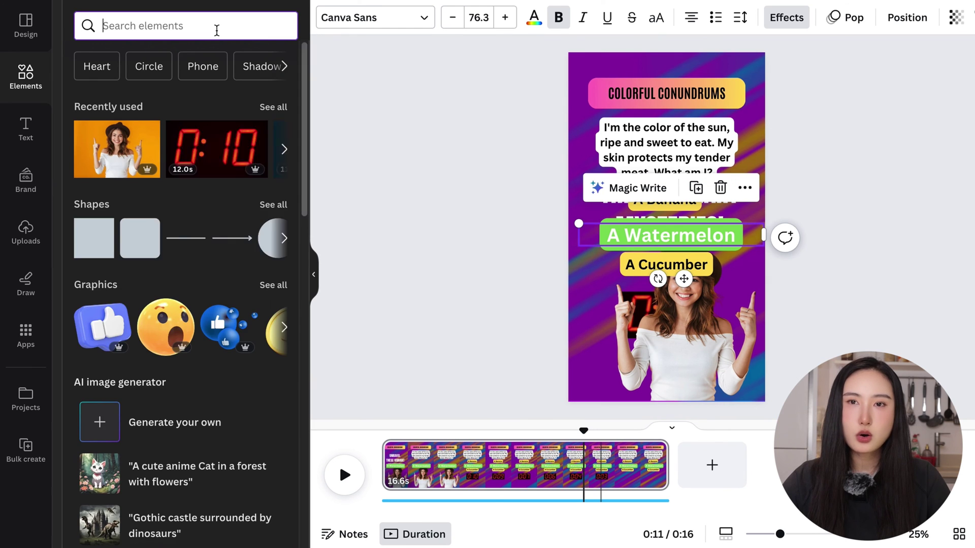
- Search the elements for "celebration" graphics and add the golden confetti burst to the page
text(cele)
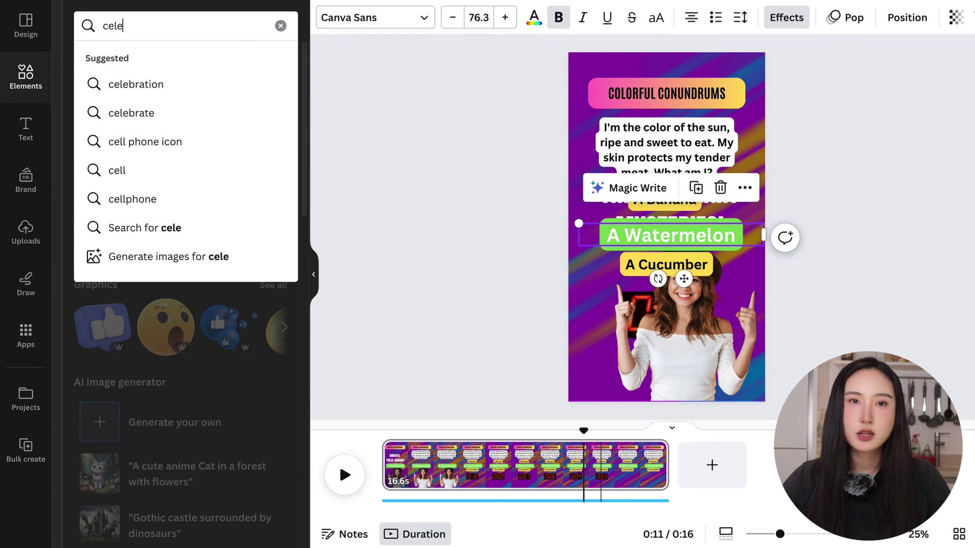
text(bra)
click(152, 84)
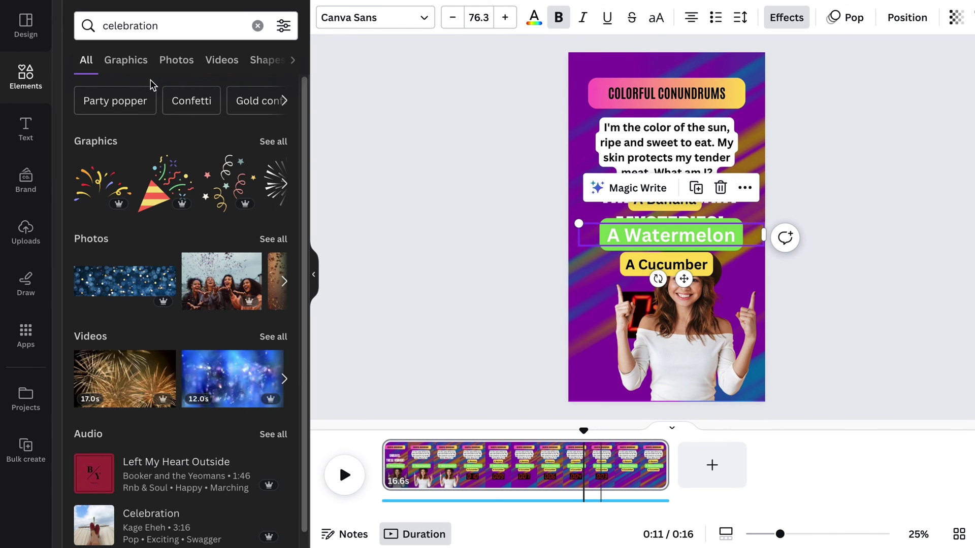
click(269, 142)
click(726, 195)
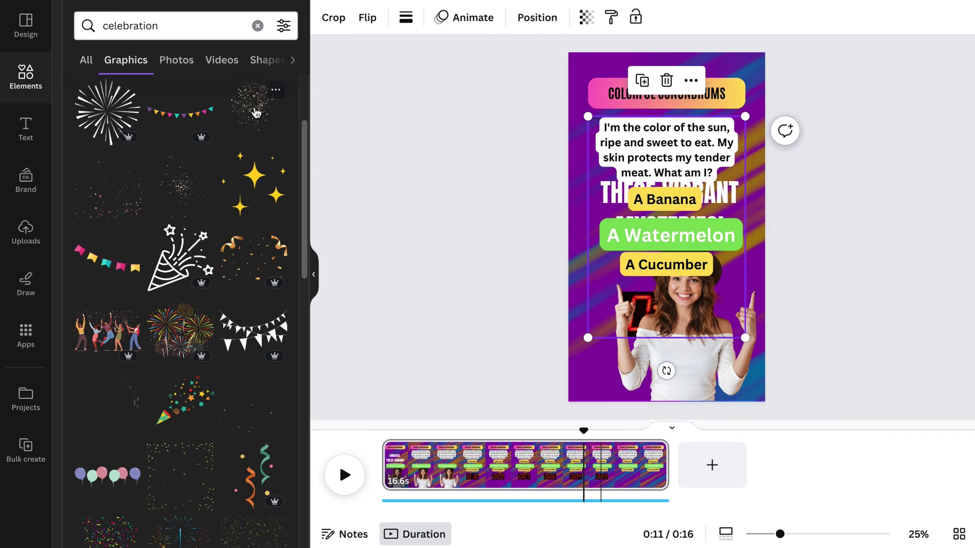
- Show timing for the confetti burst and green "A Watermelon" text together and delay their start to about three quarters into the video
shift+click(733, 165)
right_click(741, 165)
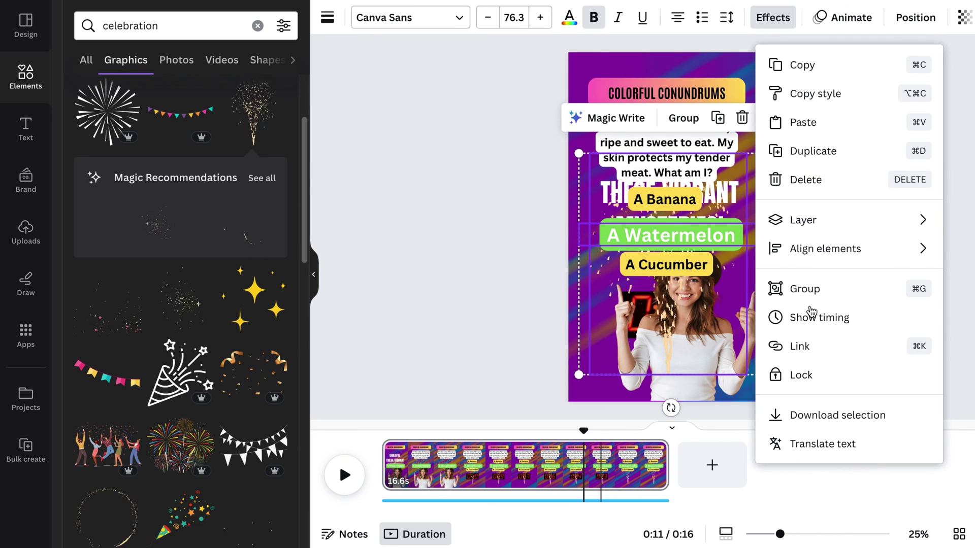
click(777, 320)
drag(395, 440, 599, 442)
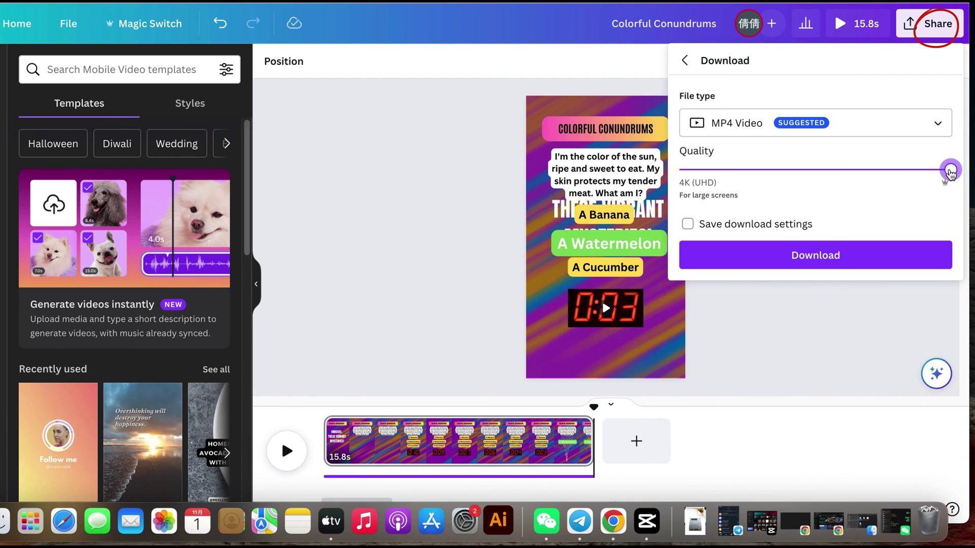
- Download the finished riddle video as an MP4 in 4K (UHD) quality
click(845, 256)
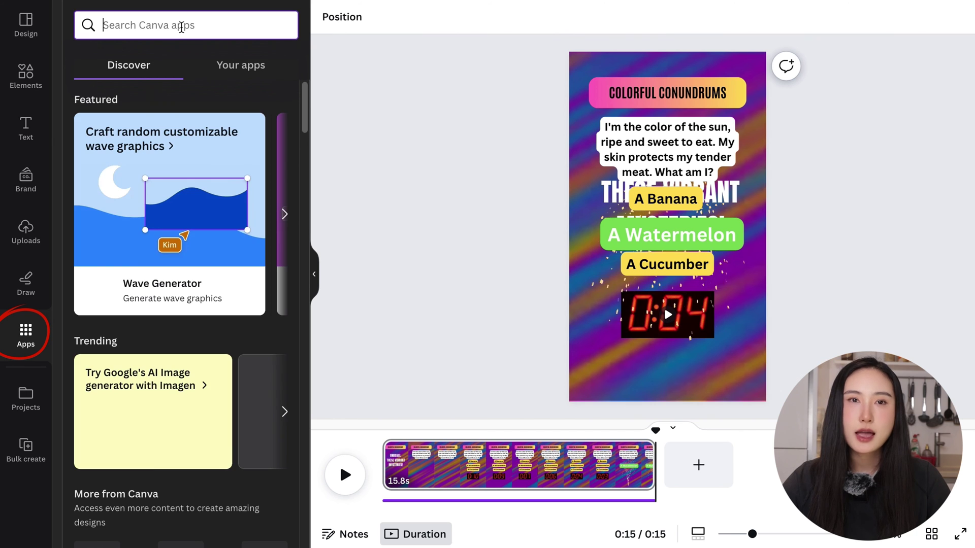
- Search the Canva apps for "bulk create", open that app and bring up its empty data table for entry
text(bulk create)
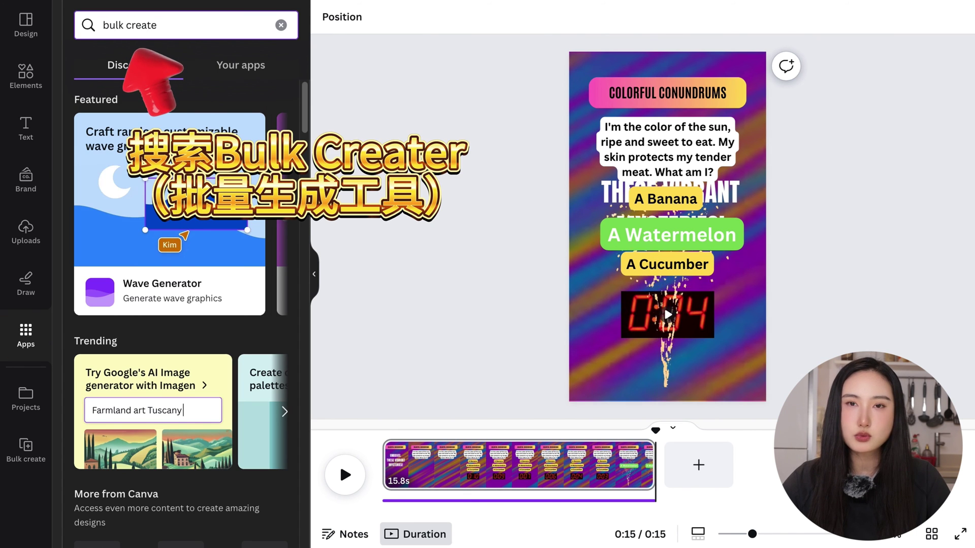
key(Return)
click(96, 77)
click(174, 305)
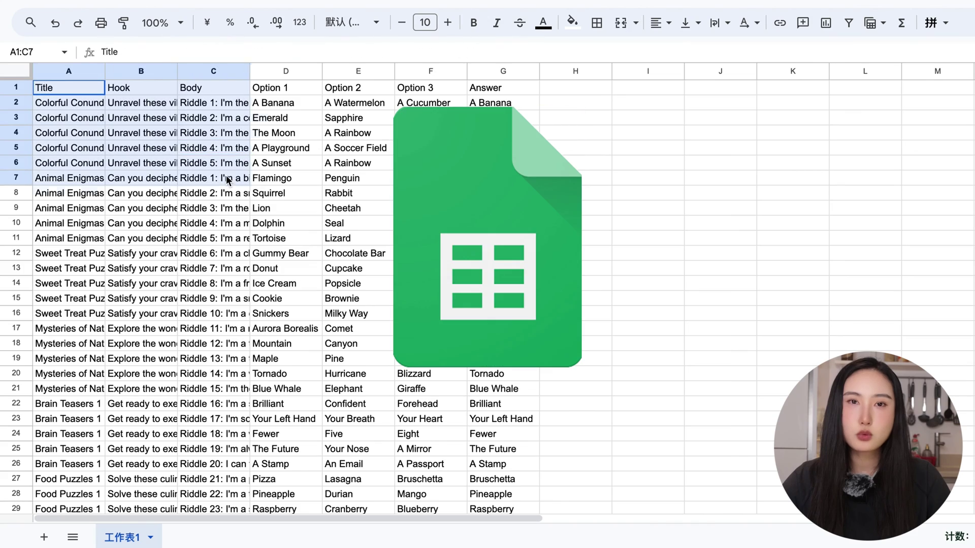
- Copy the riddle range A1:G30 from Google Sheets and paste it into Canva's Bulk Create data table
drag(218, 181, 494, 478)
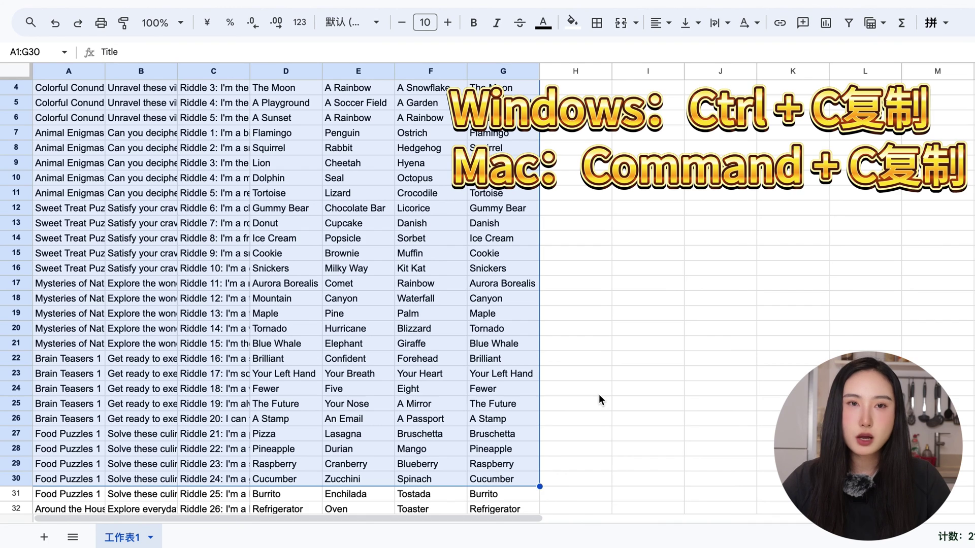
key(ctrl+c)
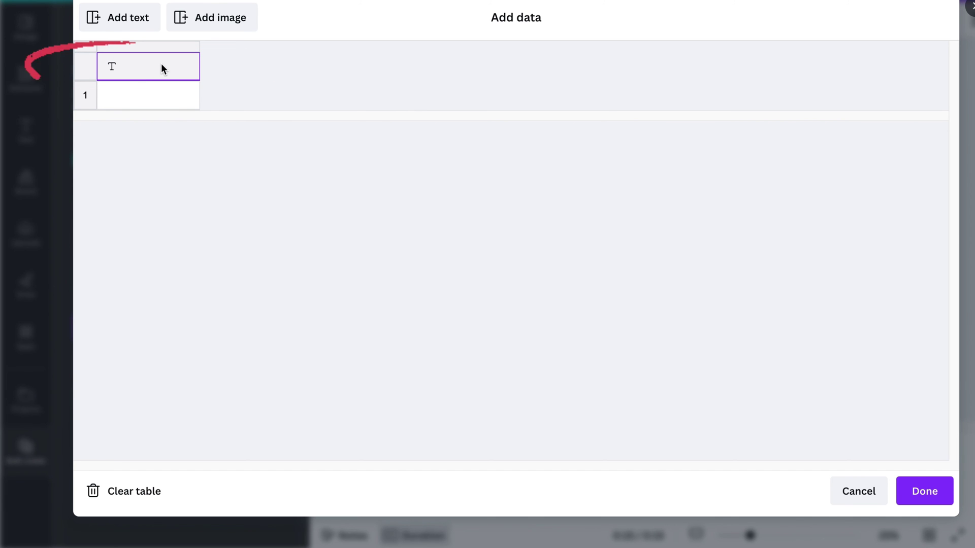
key(ctrl+v)
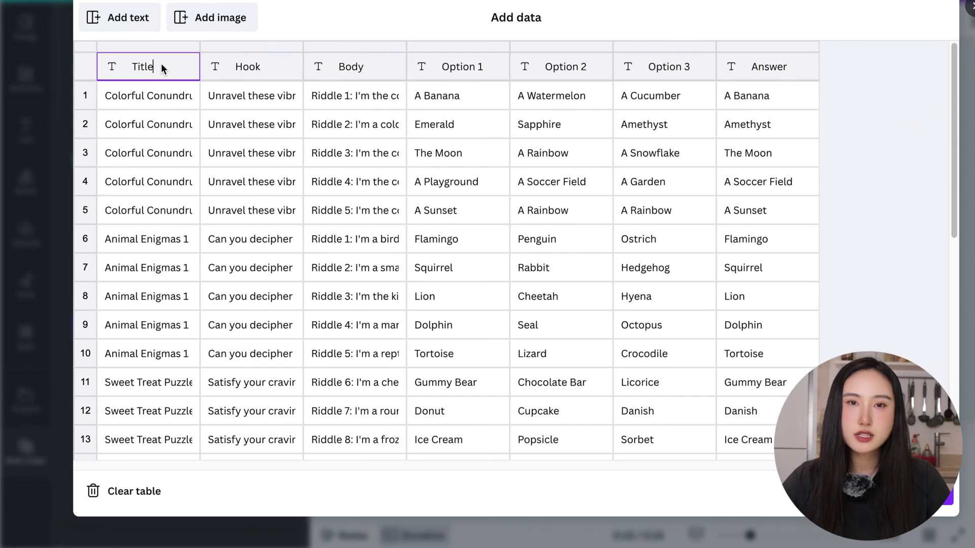